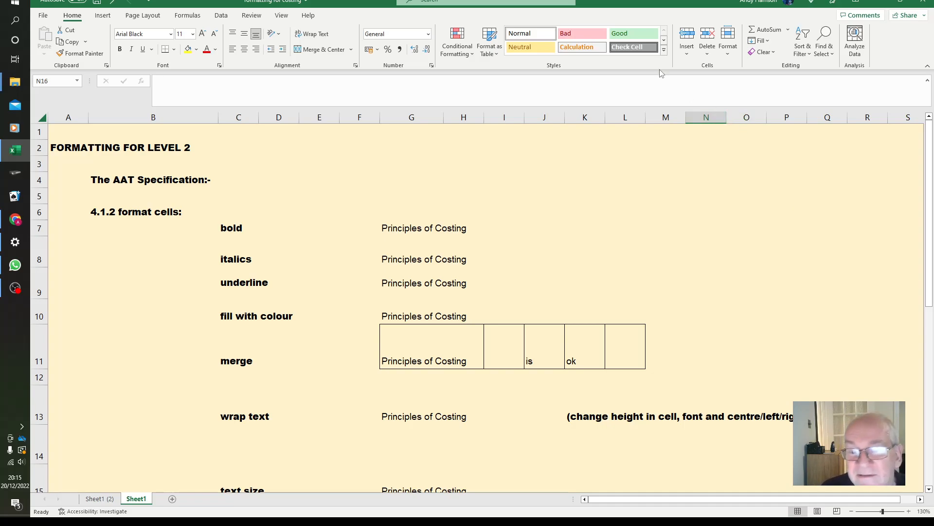
- Toggle bold on and off twice for the text in cell G7
{"action": "left_click", "coordinate": [398, 230]}
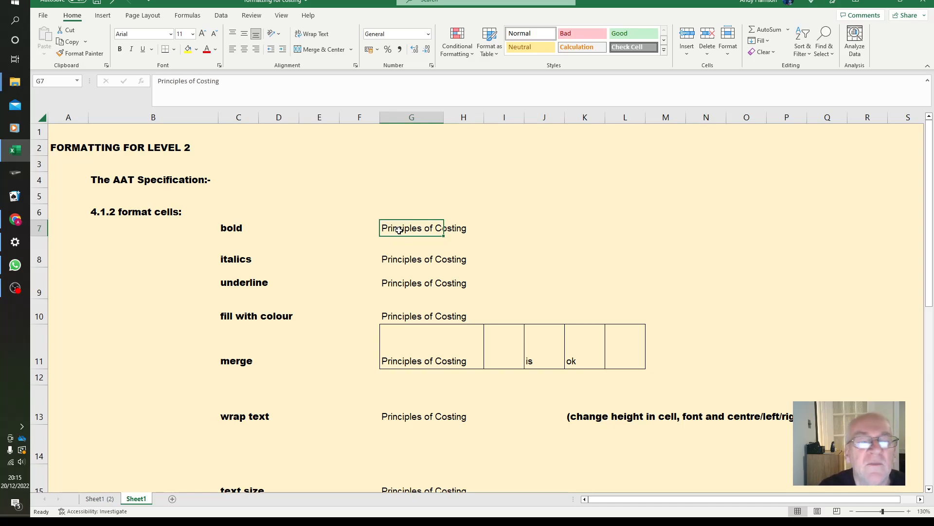
{"action": "left_click", "coordinate": [120, 50]}
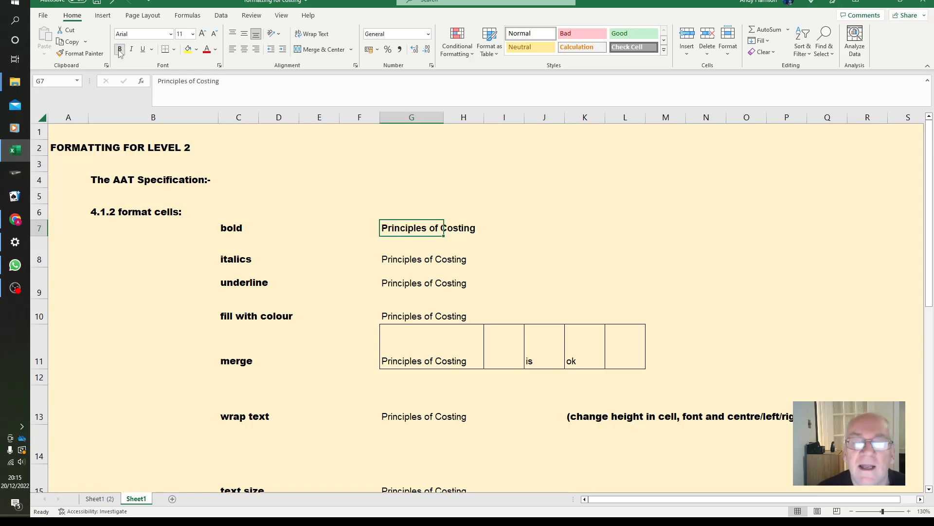
{"action": "left_click", "coordinate": [120, 51]}
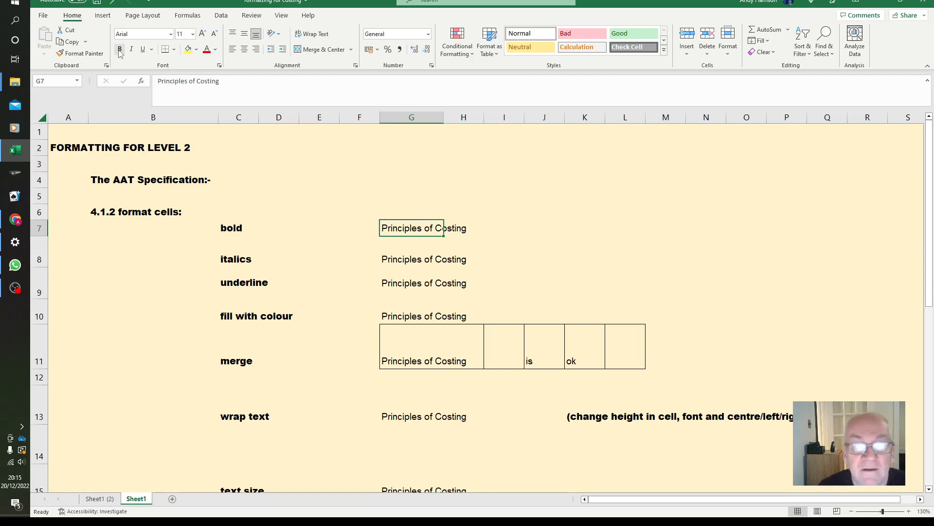
{"action": "left_click", "coordinate": [120, 50]}
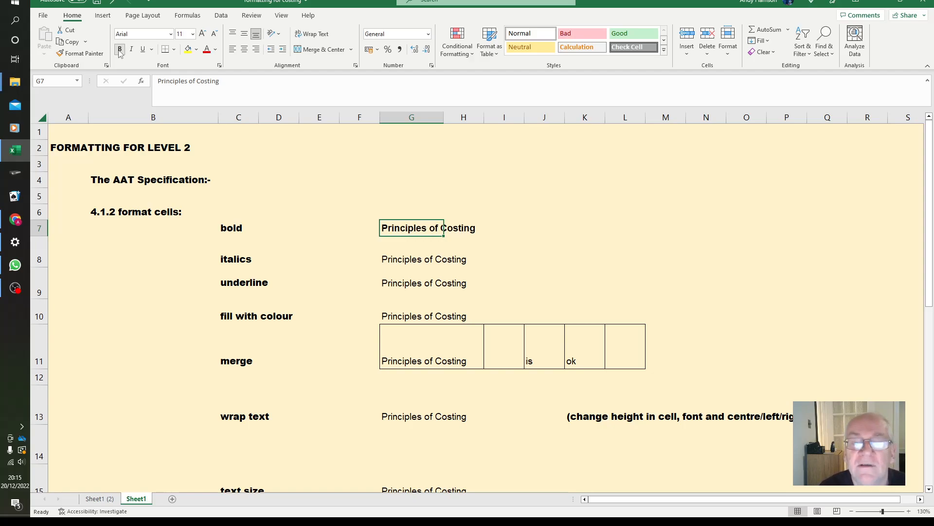
{"action": "left_click", "coordinate": [120, 50]}
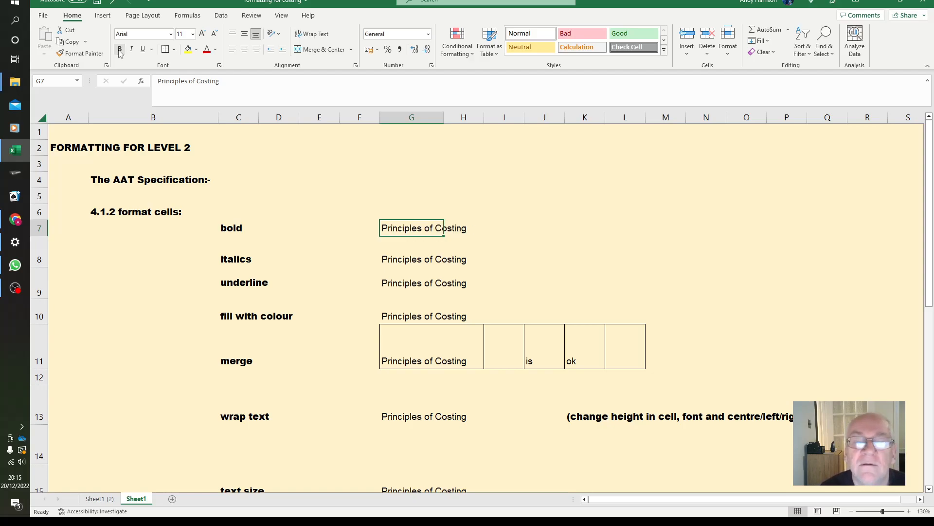
- Set the font style of cell G7 to Bold through the Format Cells settings
{"action": "right_click", "coordinate": [387, 225]}
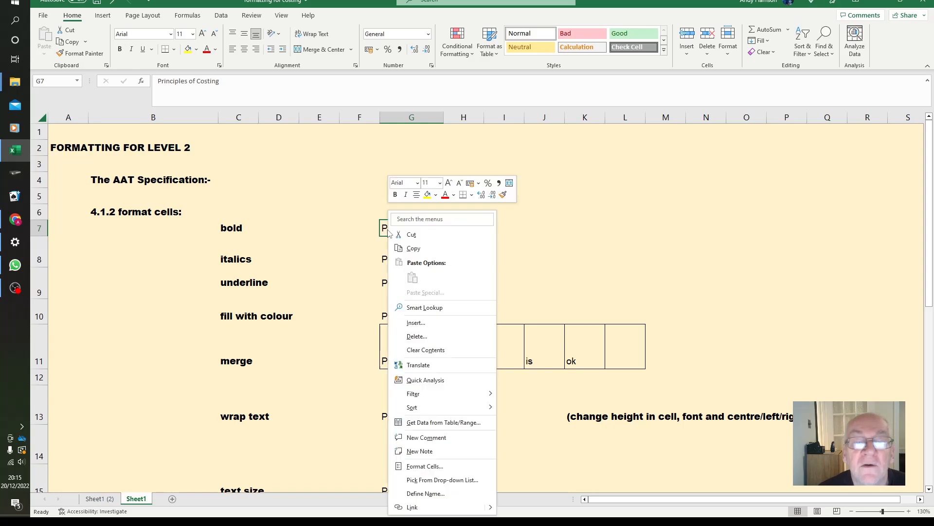
{"action": "left_click", "coordinate": [424, 466]}
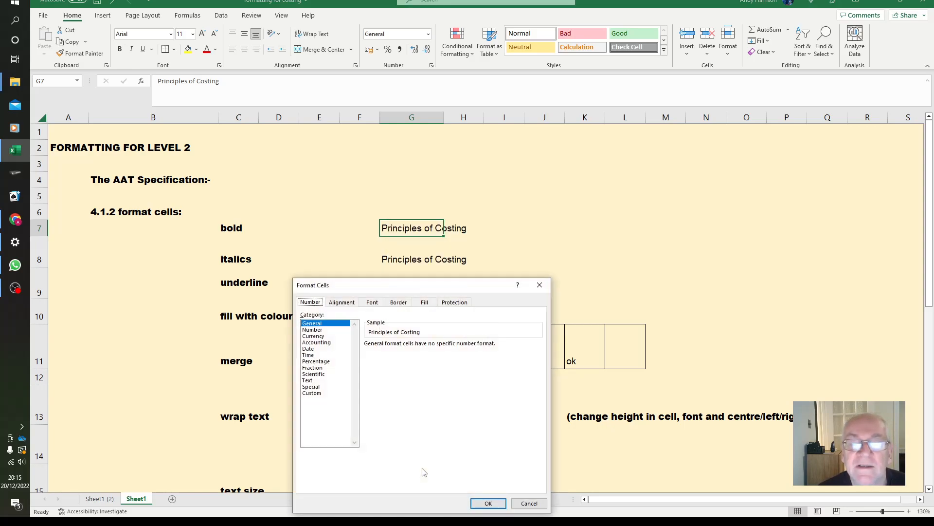
{"action": "left_click", "coordinate": [376, 303]}
{"action": "left_click", "coordinate": [444, 345]}
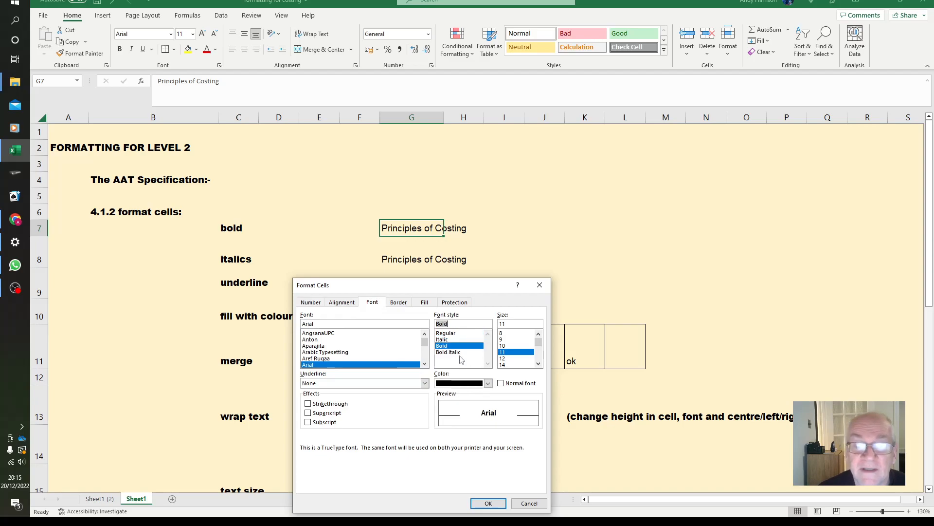
{"action": "left_click", "coordinate": [489, 503]}
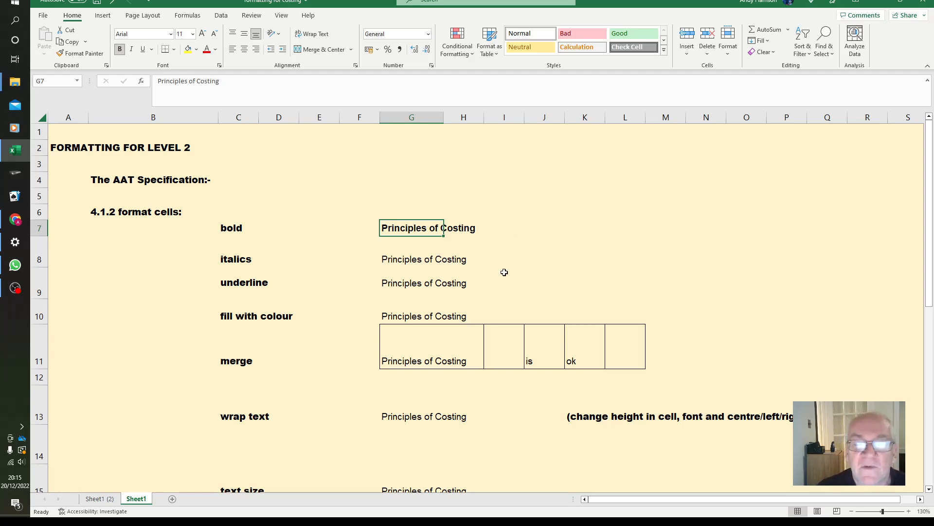
- Make the text in cell G8 italic and bold
{"action": "left_click", "coordinate": [398, 259]}
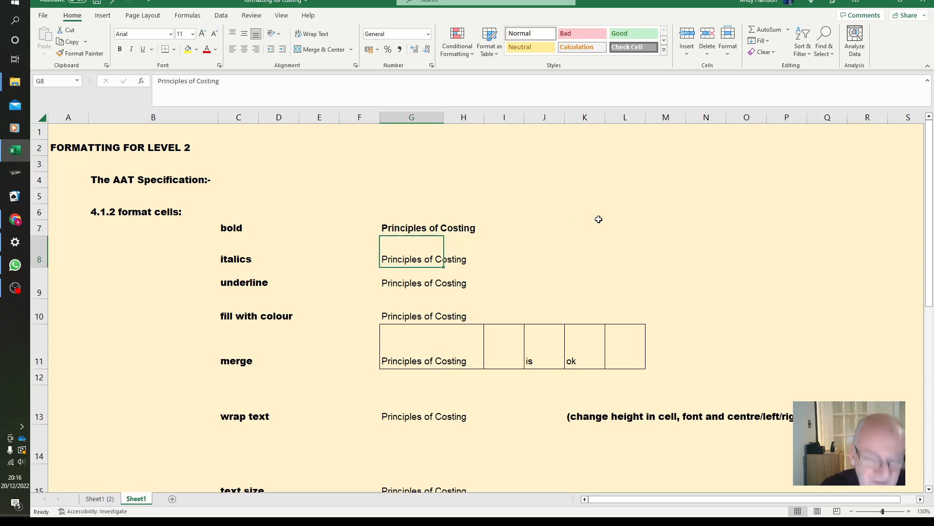
{"action": "key", "text": "ctrl+i"}
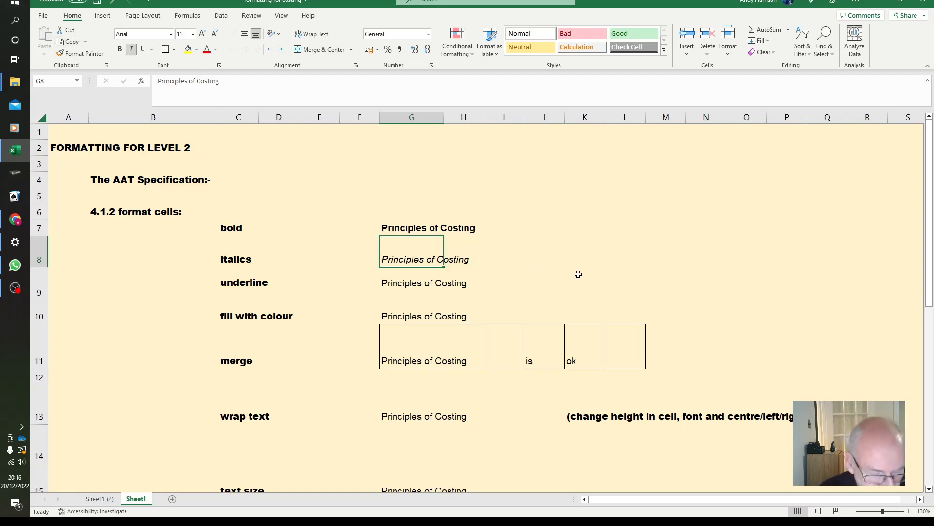
{"action": "key", "text": "ctrl+b"}
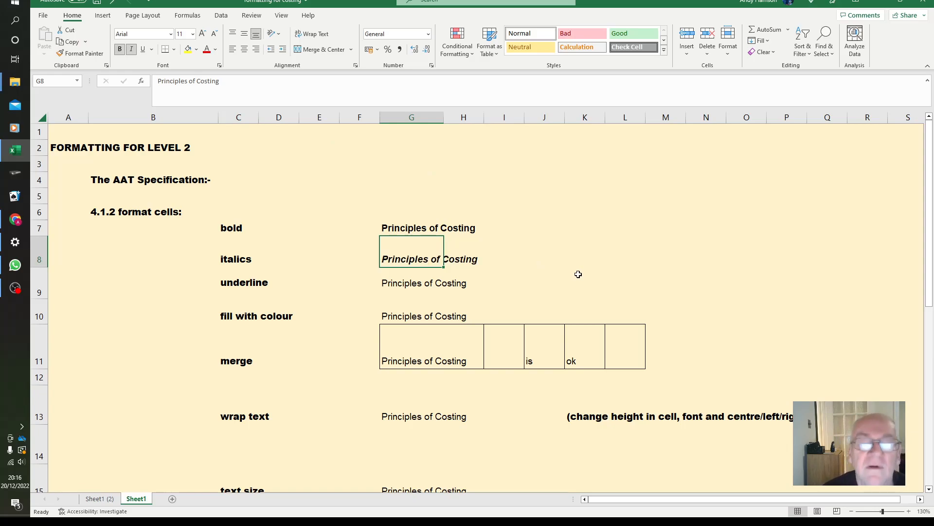
- Underline the text in cell G9 and make it bold and italic
{"action": "key", "text": "Down"}
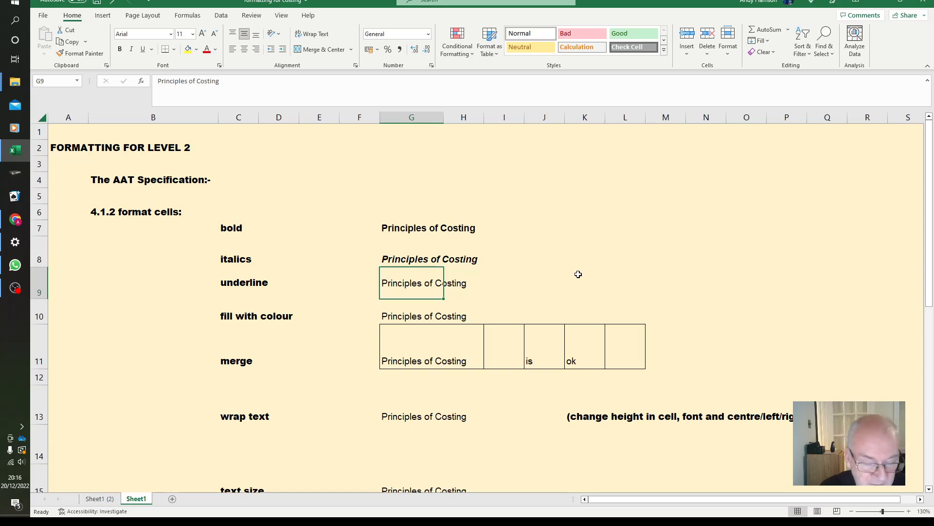
{"action": "key", "text": "ctrl+u"}
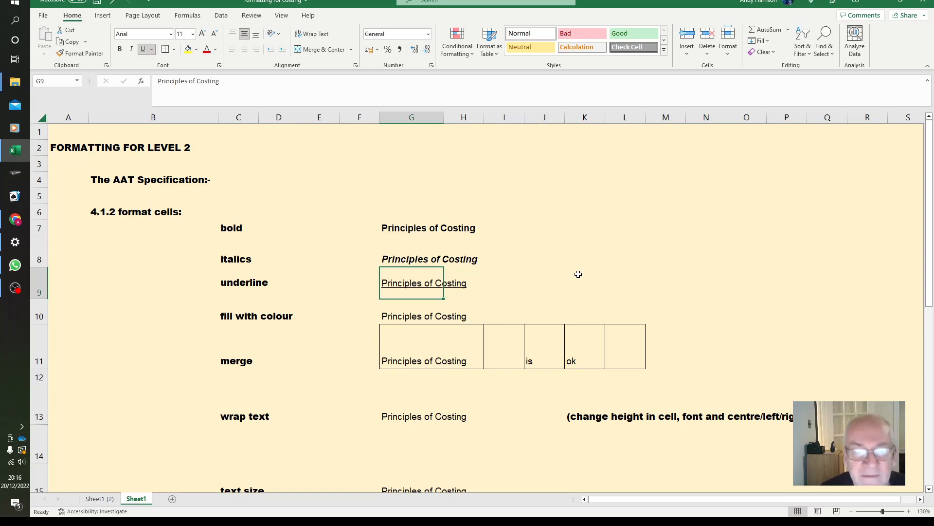
{"action": "key", "text": "ctrl+b"}
{"action": "key", "text": "ctrl+i"}
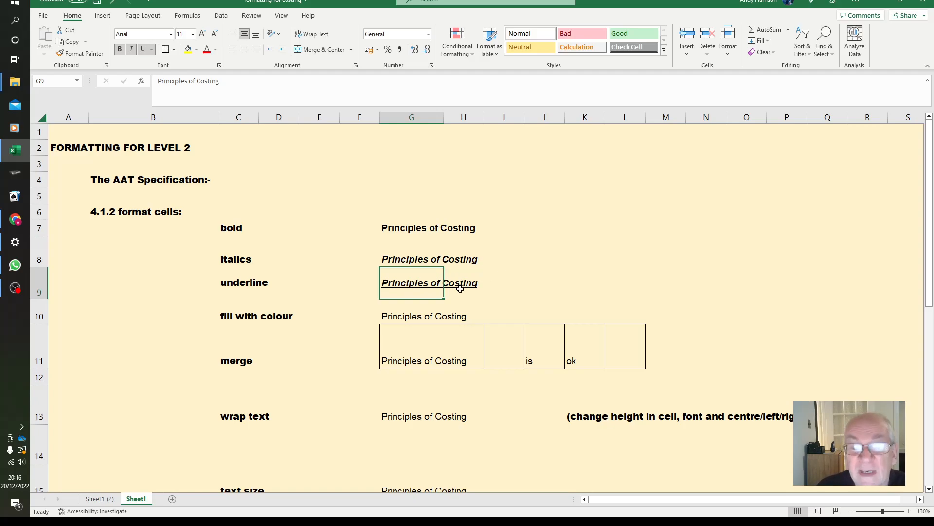
{"action": "mouse_move", "coordinate": [444, 119]}
{"action": "left_mouse_down"}
{"action": "mouse_move", "coordinate": [480, 127]}
{"action": "mouse_move", "coordinate": [480, 119]}
{"action": "mouse_move", "coordinate": [444, 121]}
{"action": "left_mouse_up"}
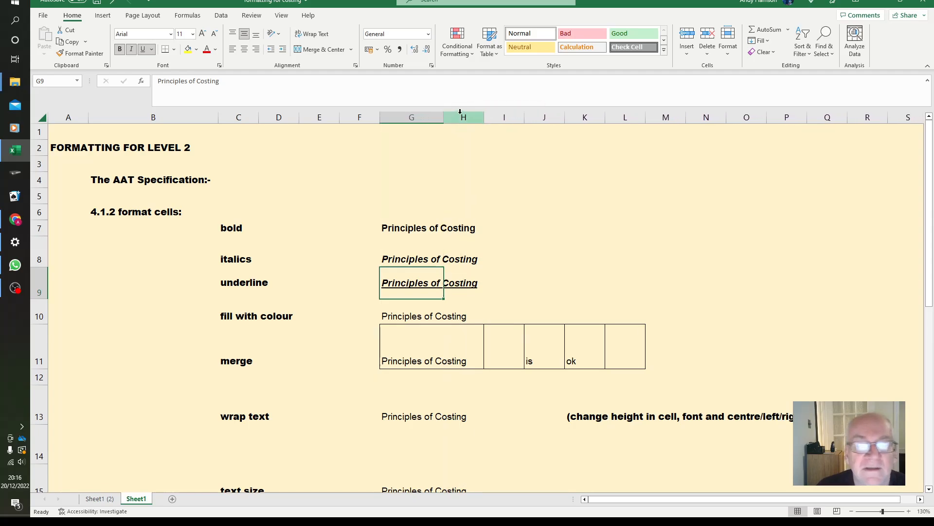
- Fill the cells G10:L10 with yellow
{"action": "left_click", "coordinate": [389, 316]}
{"action": "key", "text": "shift+Right"}
{"action": "key", "text": "shift+Right"}
{"action": "key", "text": "shift+Right"}
{"action": "key", "text": "shift+Right"}
{"action": "key", "text": "shift+Right"}
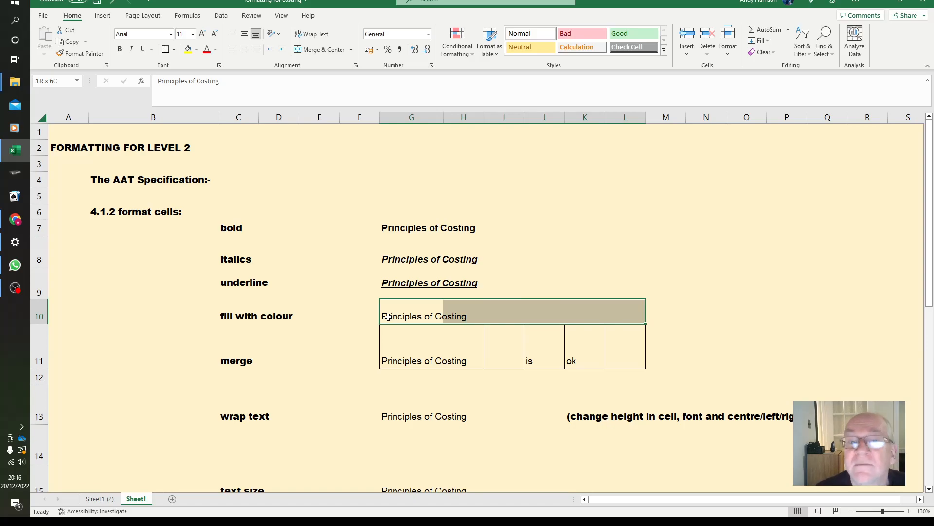
{"action": "left_click", "coordinate": [188, 49]}
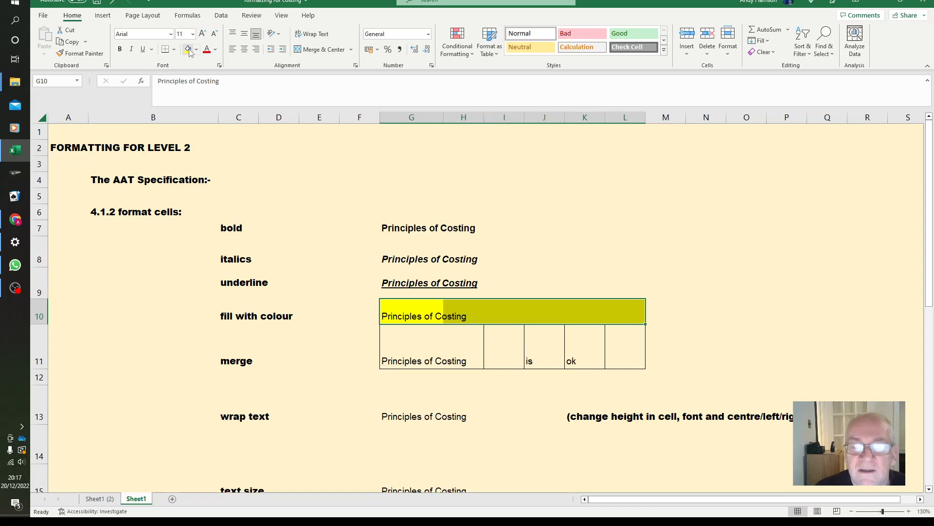
- Try red and light green as fill colours for G10:L10
{"action": "left_click", "coordinate": [196, 49]}
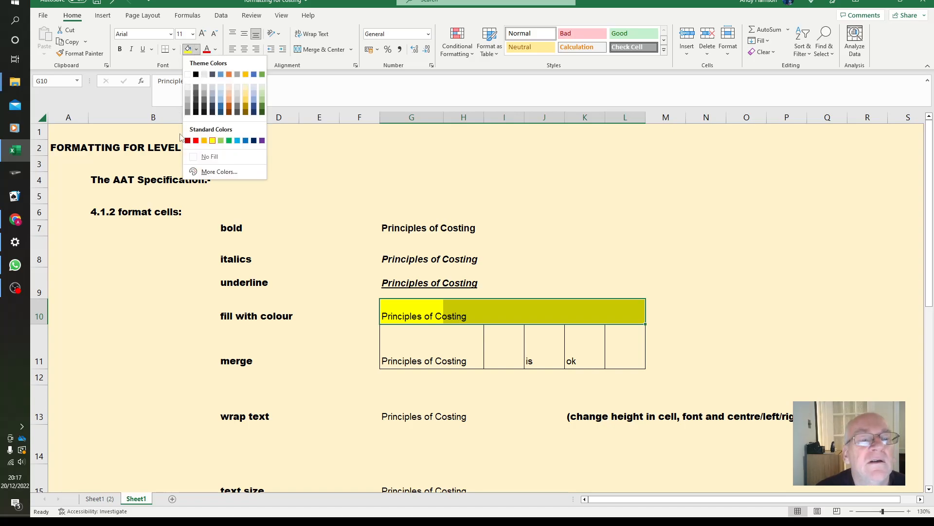
{"action": "left_click", "coordinate": [195, 140]}
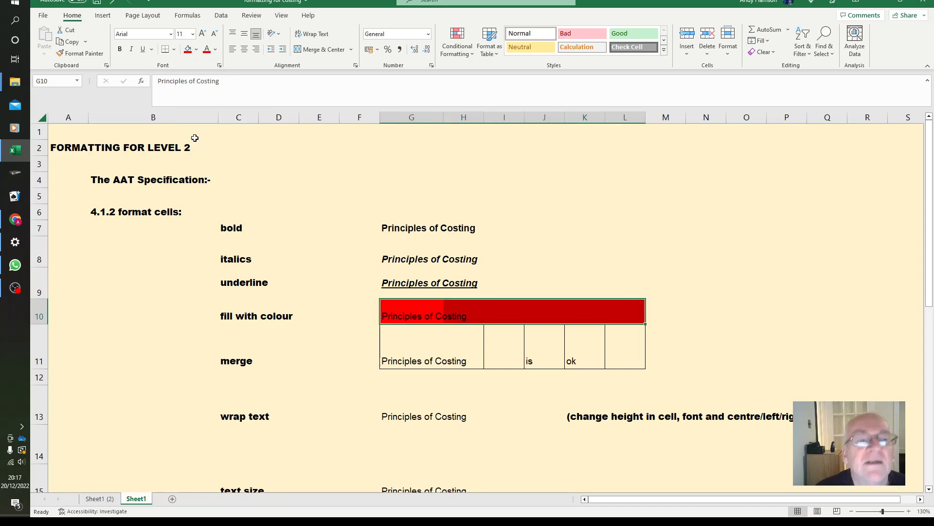
{"action": "left_click", "coordinate": [196, 50]}
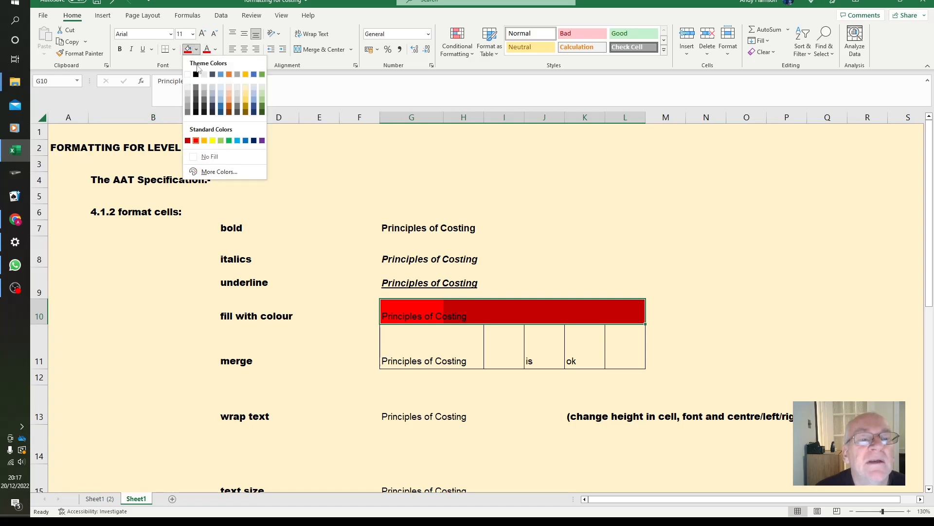
{"action": "left_click", "coordinate": [220, 141]}
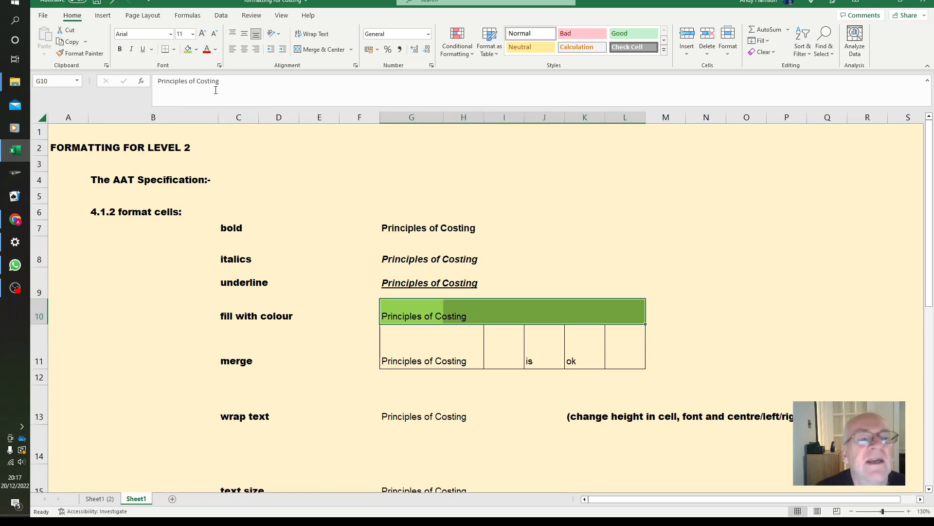
- Fill G10:L10 with standard purple and lighten it to a custom lilac, #CFAFE7
{"action": "left_click", "coordinate": [196, 49]}
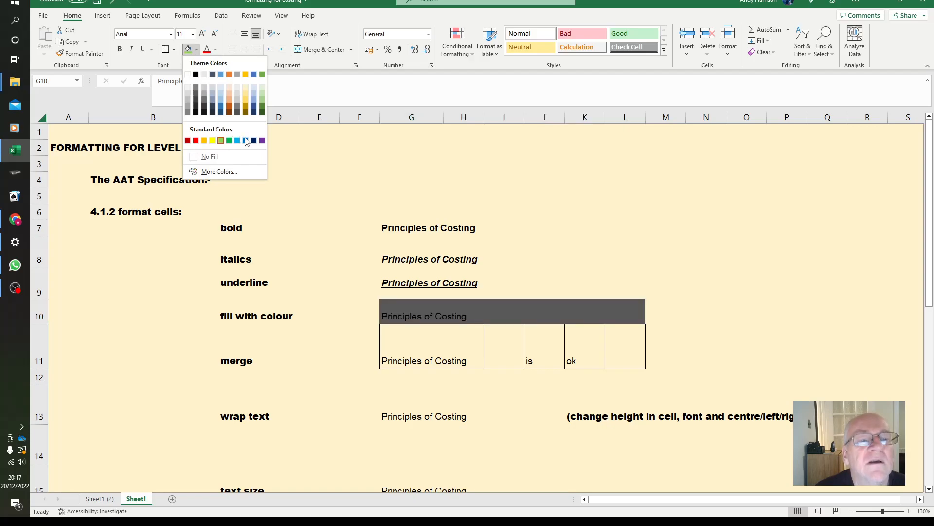
{"action": "left_click", "coordinate": [262, 141]}
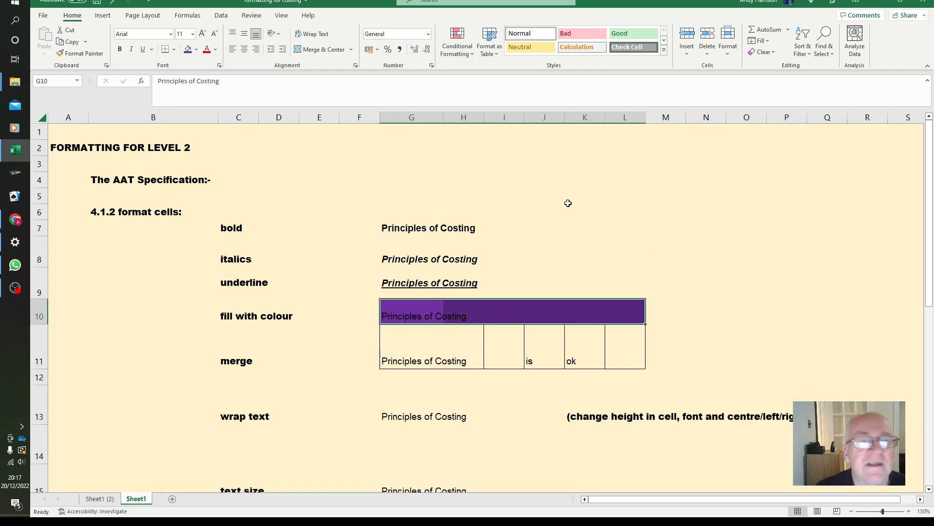
{"action": "left_click", "coordinate": [197, 49]}
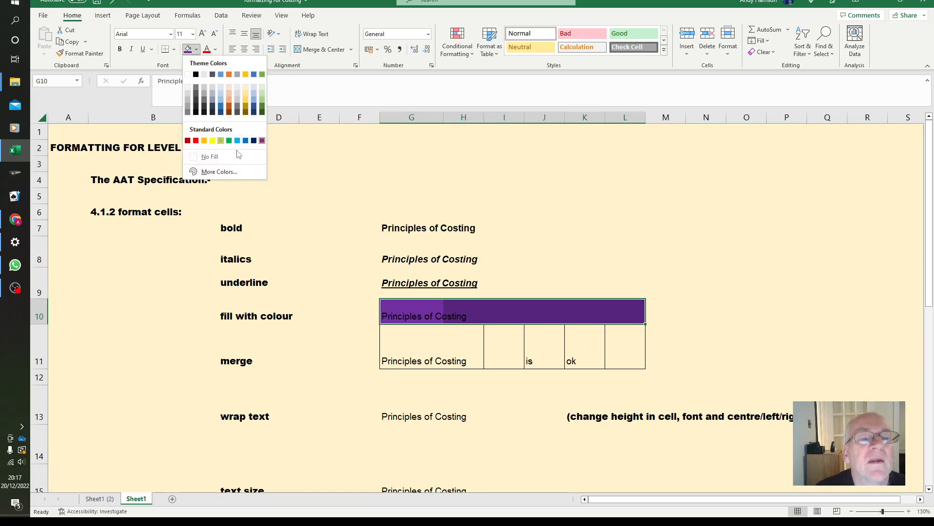
{"action": "left_click", "coordinate": [210, 172]}
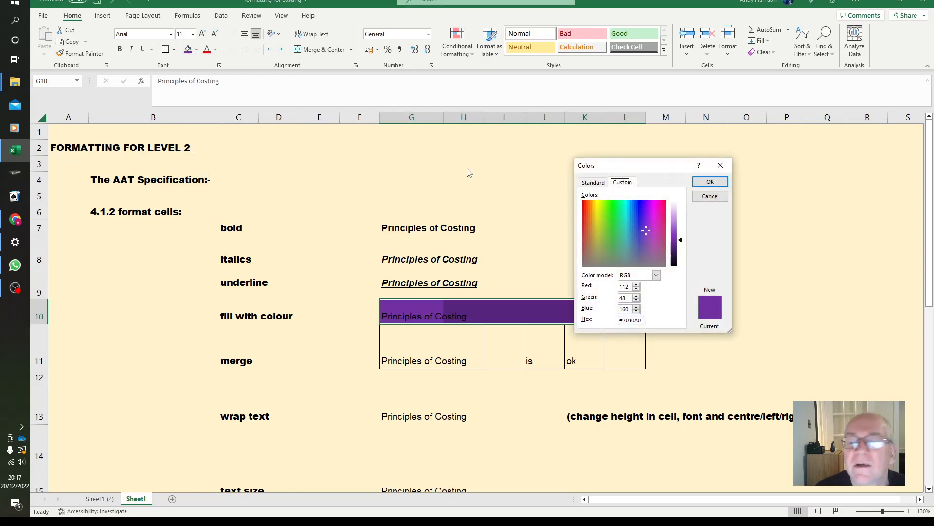
{"action": "left_click", "coordinate": [677, 215]}
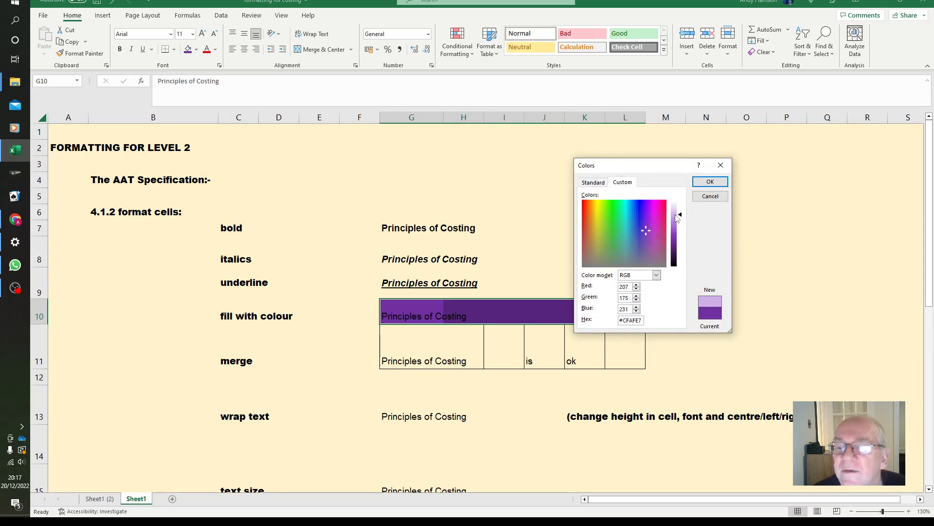
{"action": "left_click", "coordinate": [710, 182]}
{"action": "left_click", "coordinate": [655, 229]}
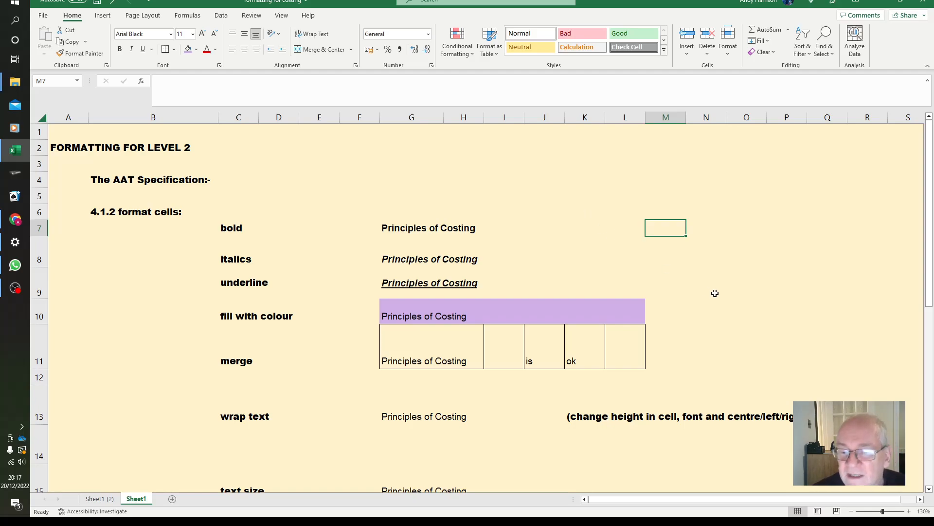
- Merge and centre the cells G11:L12 into one cell, accepting that only the upper-left value is kept
{"action": "scroll", "coordinate": [715, 290], "scroll_direction": "down", "scroll_amount": 1}
{"action": "scroll", "coordinate": [695, 269], "scroll_direction": "down", "scroll_amount": 1}
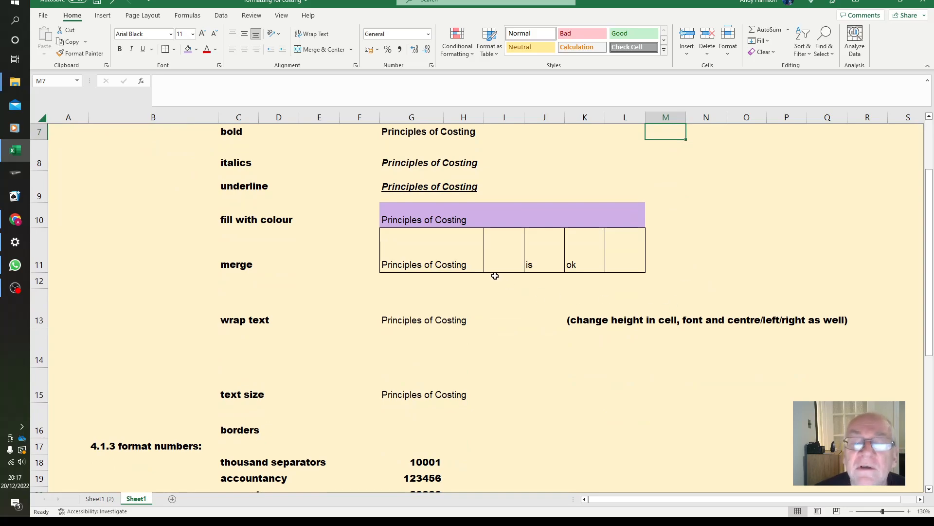
{"action": "left_click", "coordinate": [409, 253]}
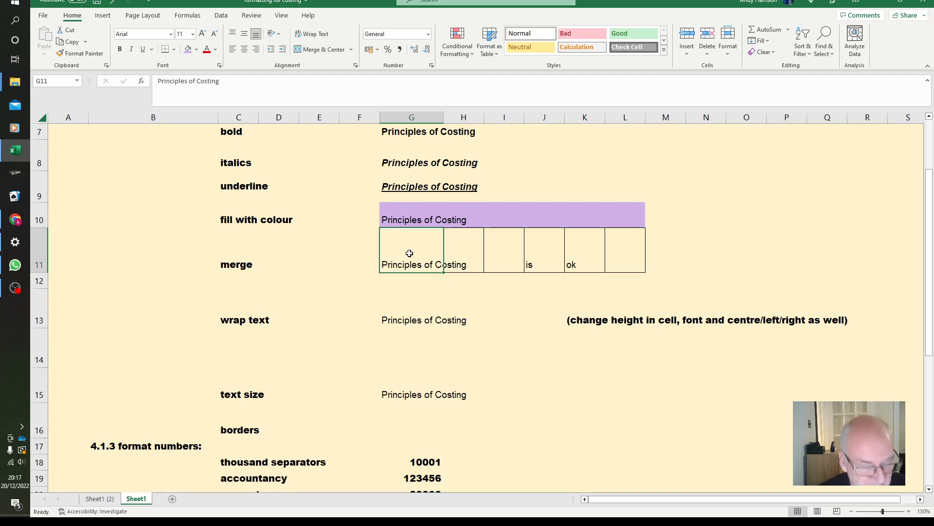
{"action": "key", "text": "shift+Right"}
{"action": "key", "text": "shift+Right"}
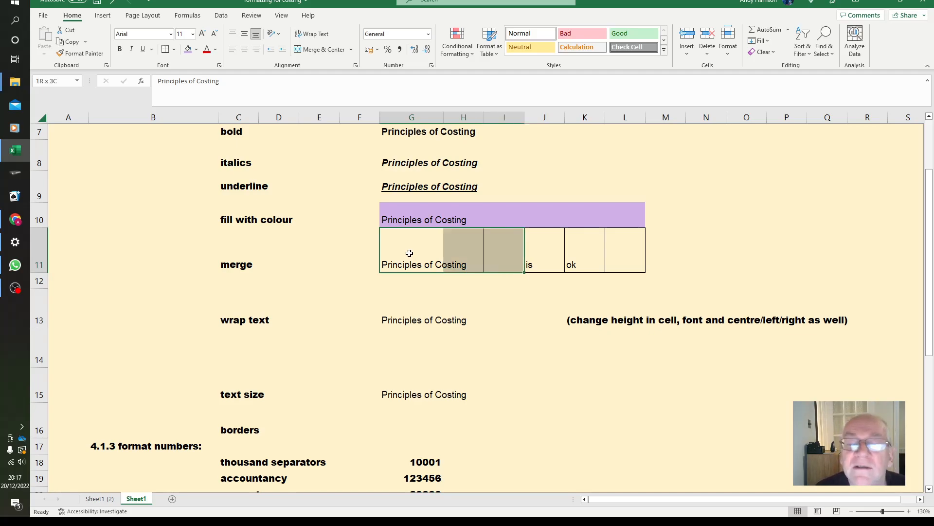
{"action": "key", "text": "shift+Right"}
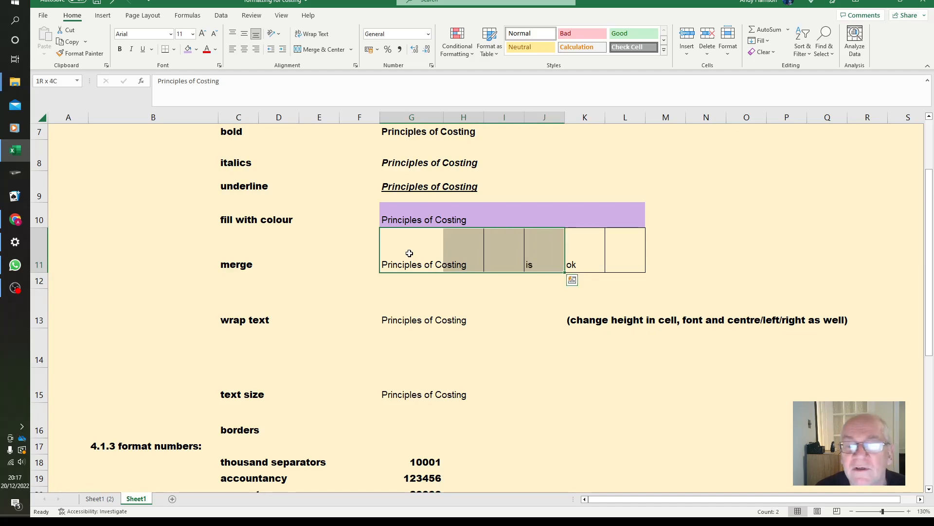
{"action": "key", "text": "shift+Right"}
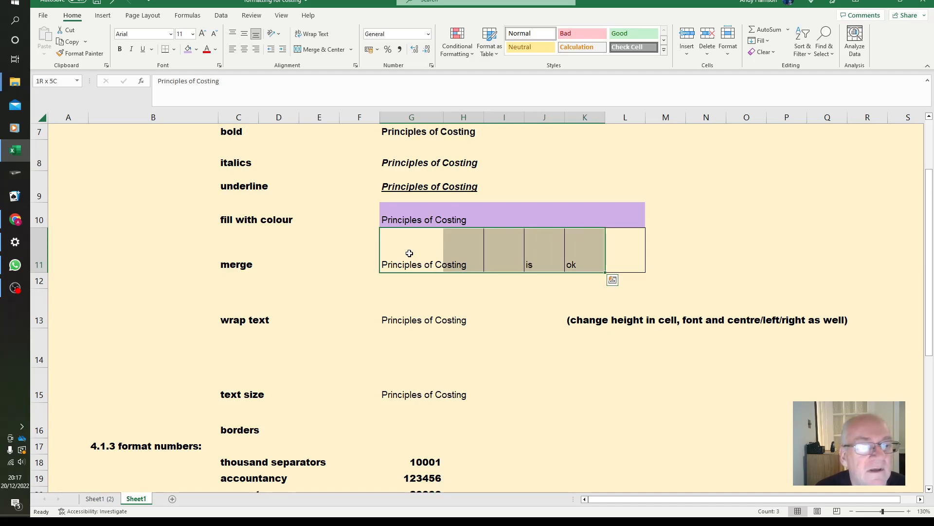
{"action": "key", "text": "shift+Right"}
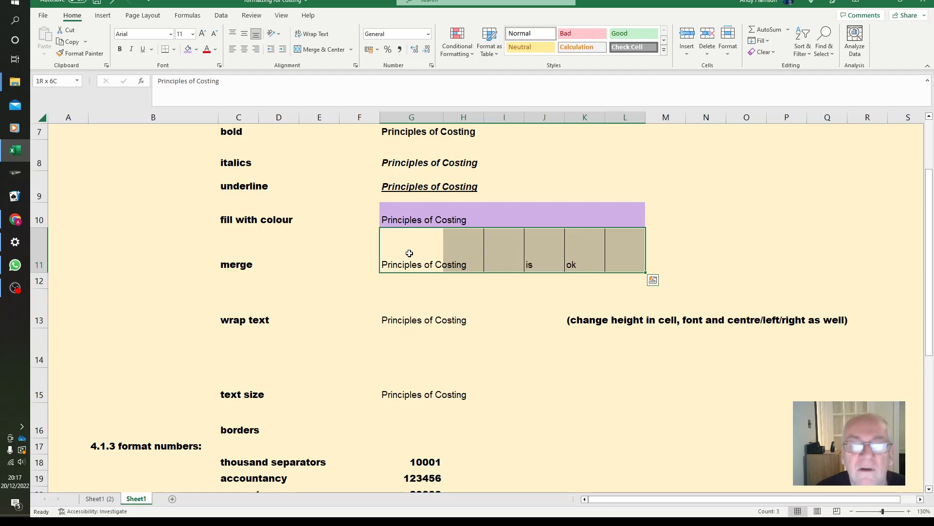
{"action": "key", "text": "shift+Down"}
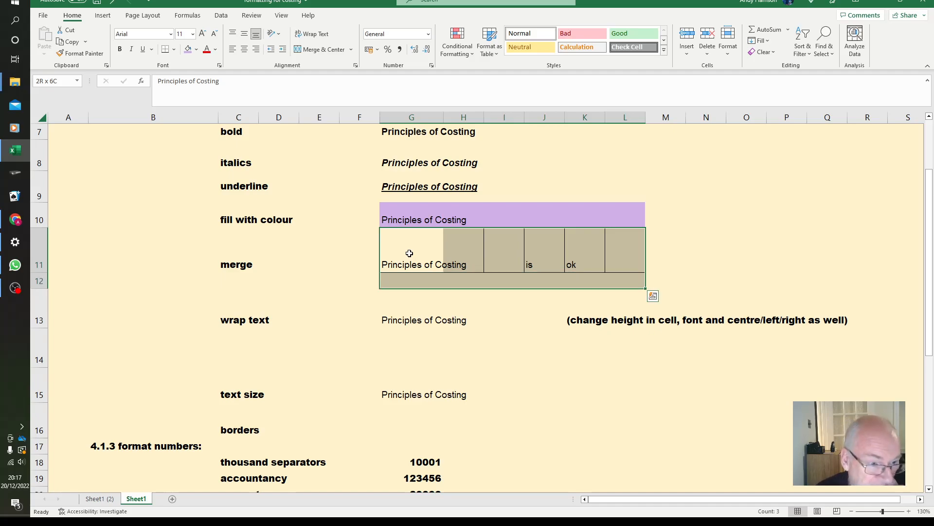
{"action": "left_click", "coordinate": [331, 51]}
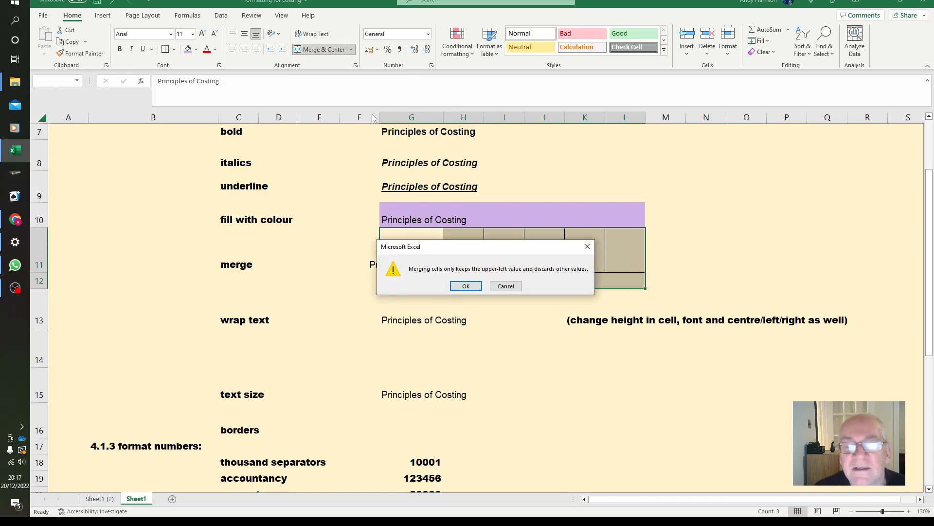
{"action": "left_click", "coordinate": [466, 286]}
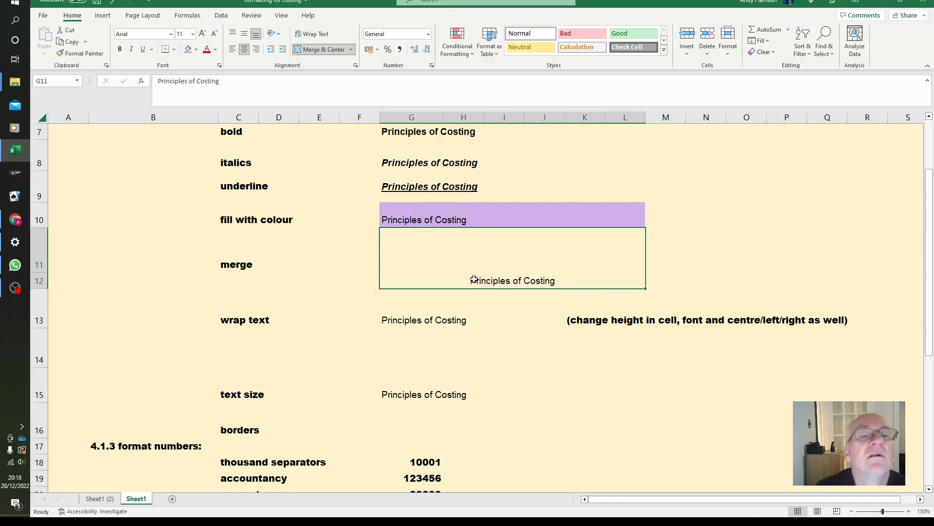
{"action": "left_click", "coordinate": [525, 336]}
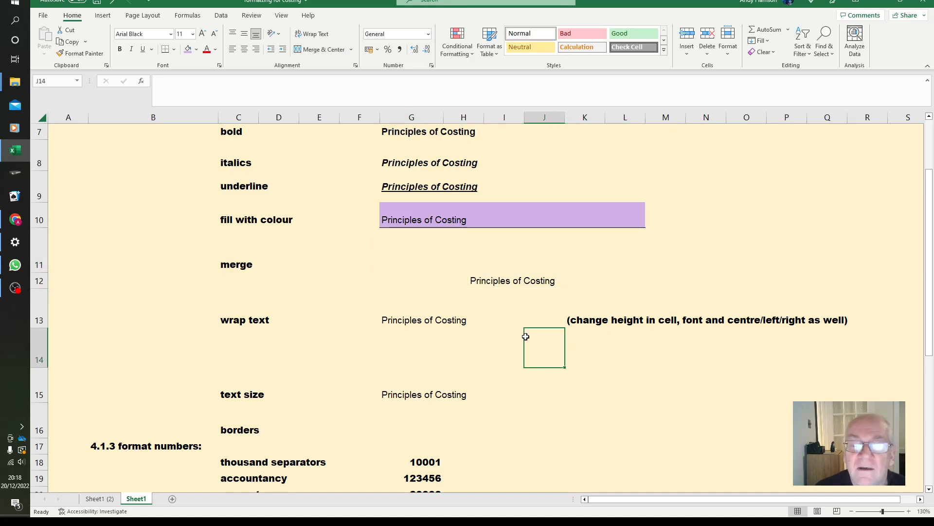
- Add outside borders around the merged cell G11:L12
{"action": "left_click", "coordinate": [424, 267]}
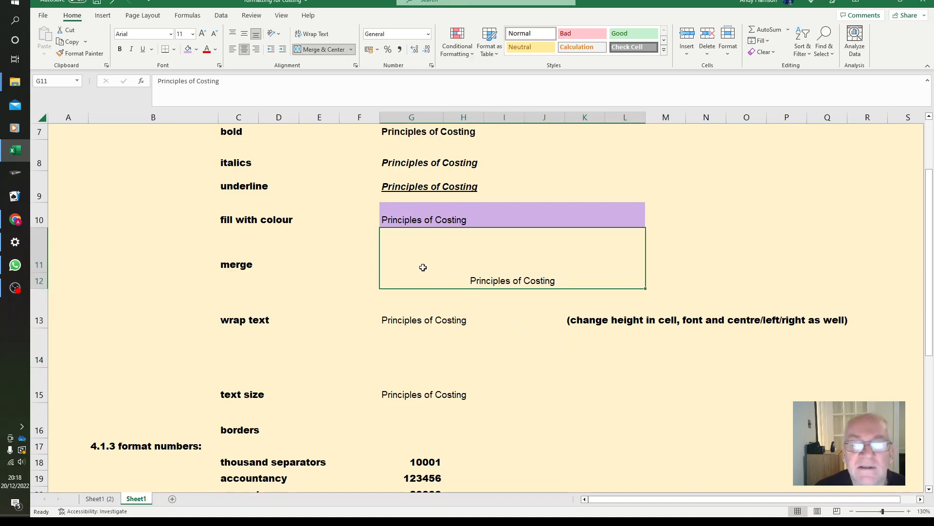
{"action": "left_click", "coordinate": [173, 49]}
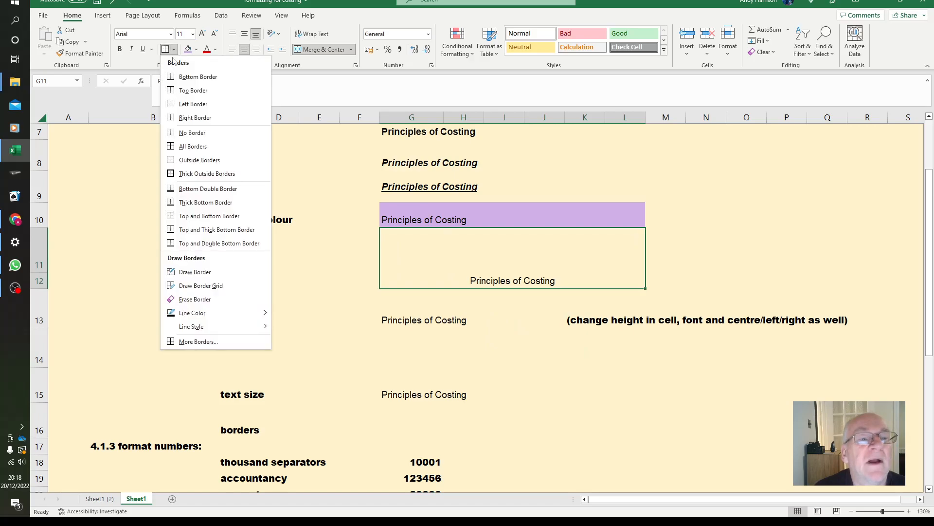
{"action": "left_click", "coordinate": [200, 162]}
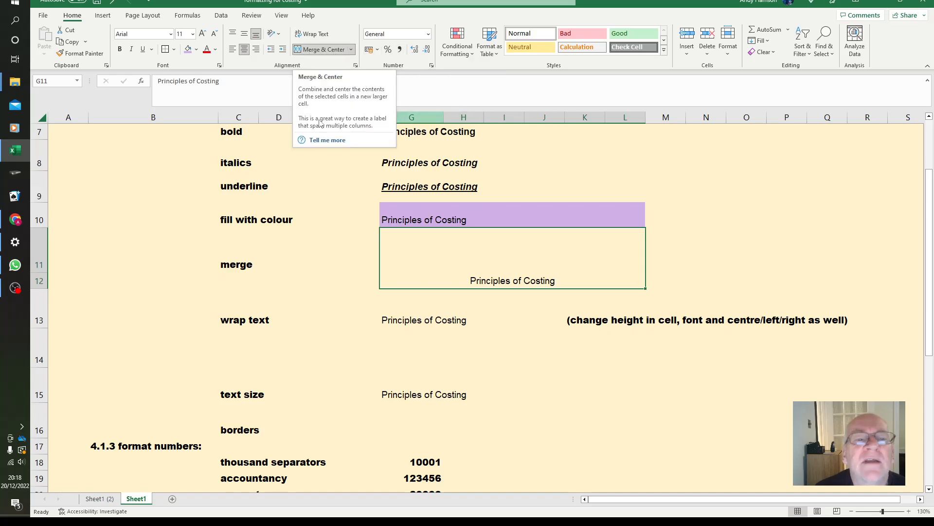
- Try middle, top and bottom vertical alignment and right and left horizontal alignment on the merged cell's text
{"action": "left_click", "coordinate": [245, 36]}
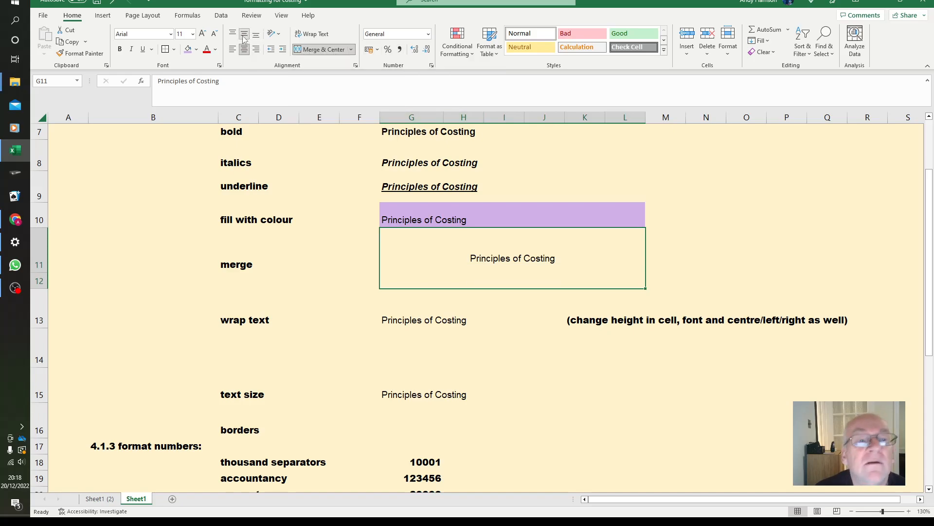
{"action": "left_click", "coordinate": [233, 35]}
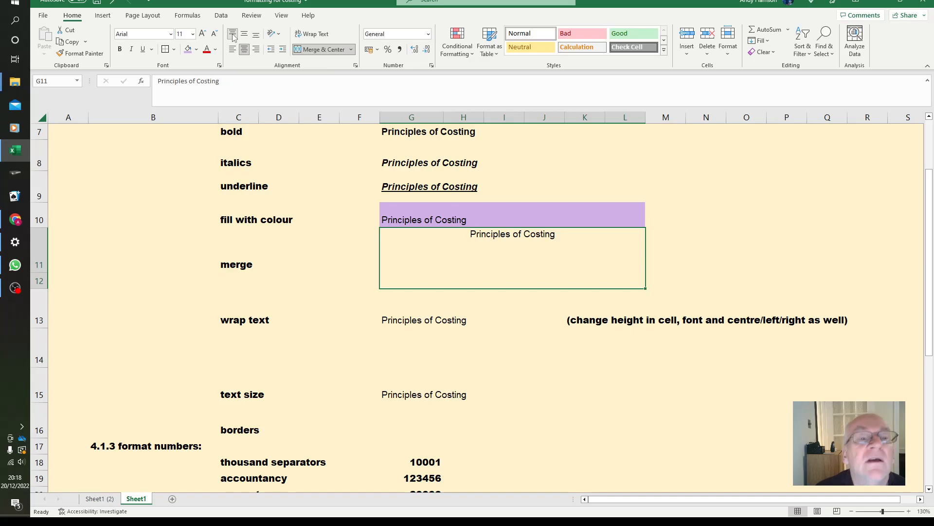
{"action": "left_click", "coordinate": [255, 37]}
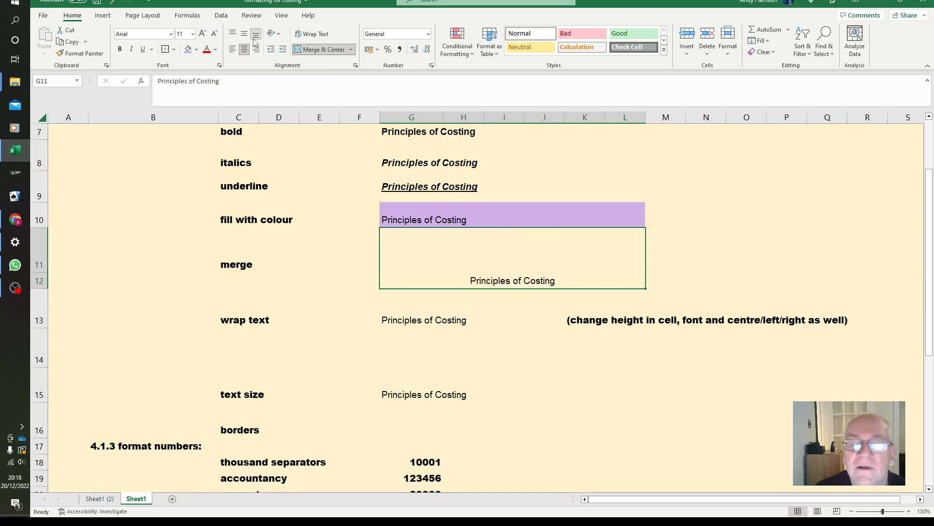
{"action": "left_click", "coordinate": [255, 49]}
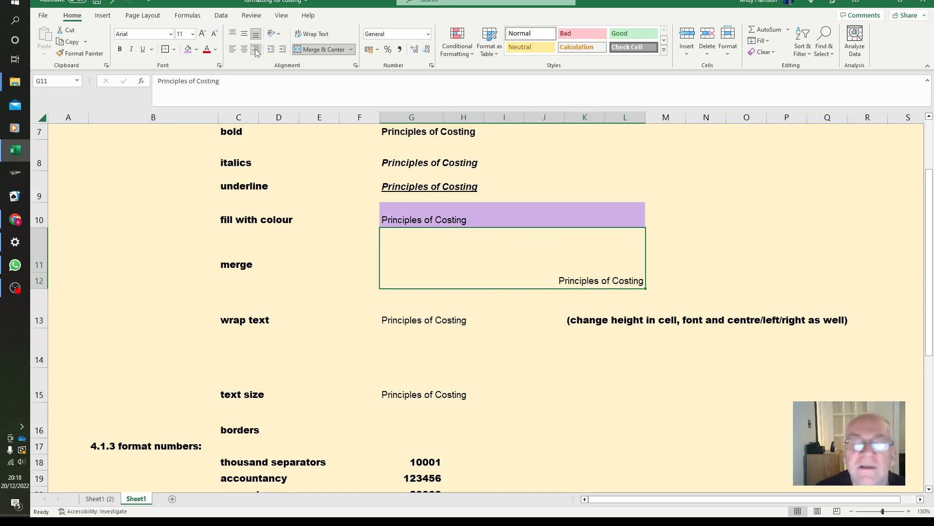
{"action": "left_click", "coordinate": [234, 50]}
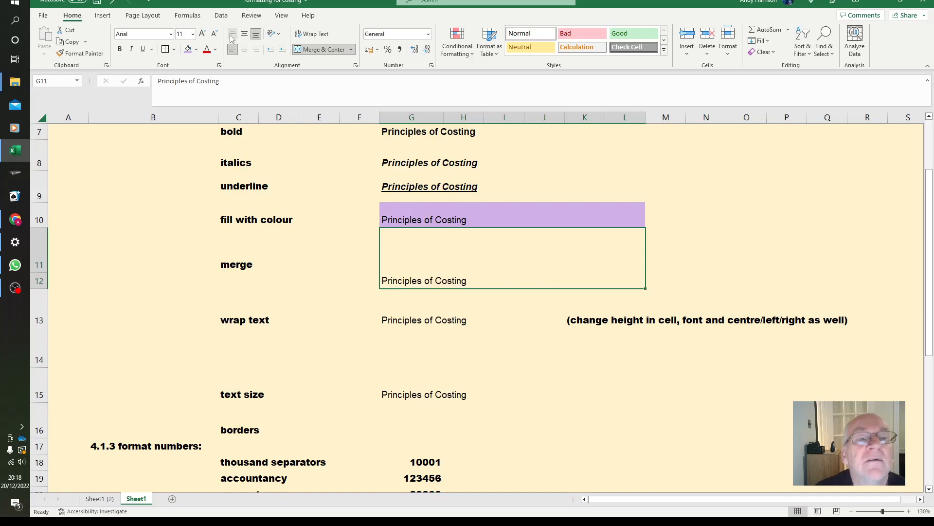
{"action": "left_click", "coordinate": [232, 34]}
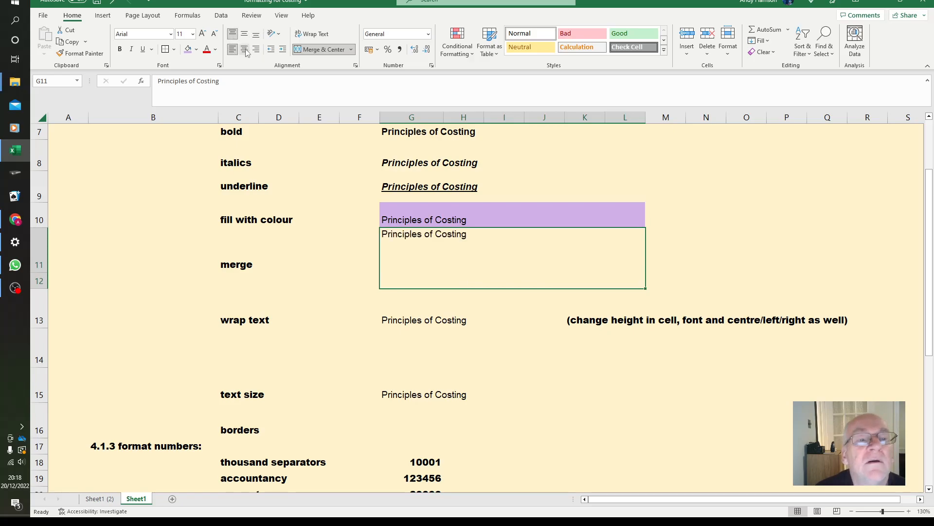
- Centre the merged cell's text both vertically and horizontally and make it bold
{"action": "left_click", "coordinate": [245, 33]}
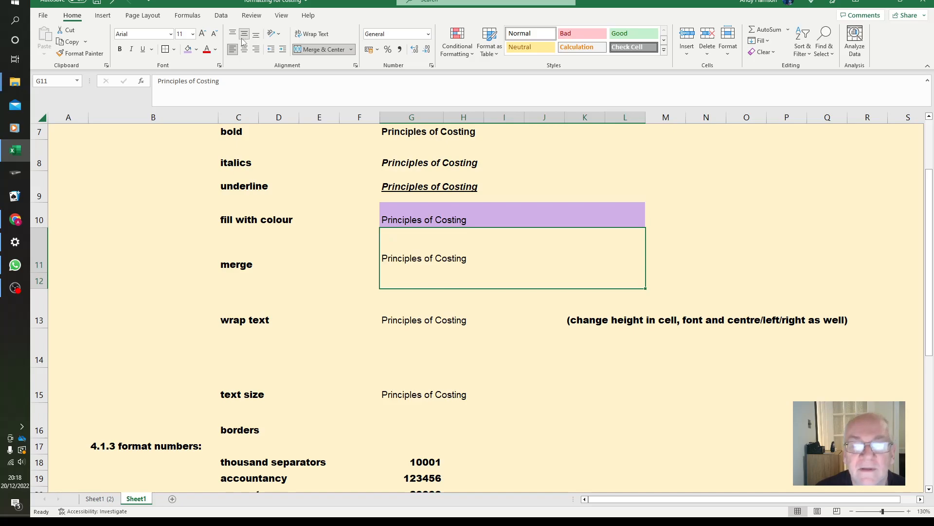
{"action": "left_click", "coordinate": [245, 50]}
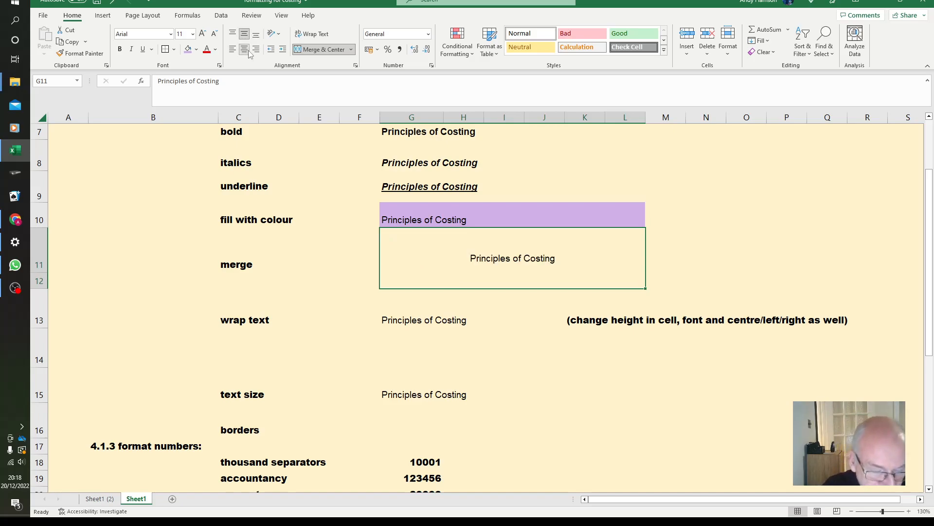
{"action": "key", "text": "ctrl+b"}
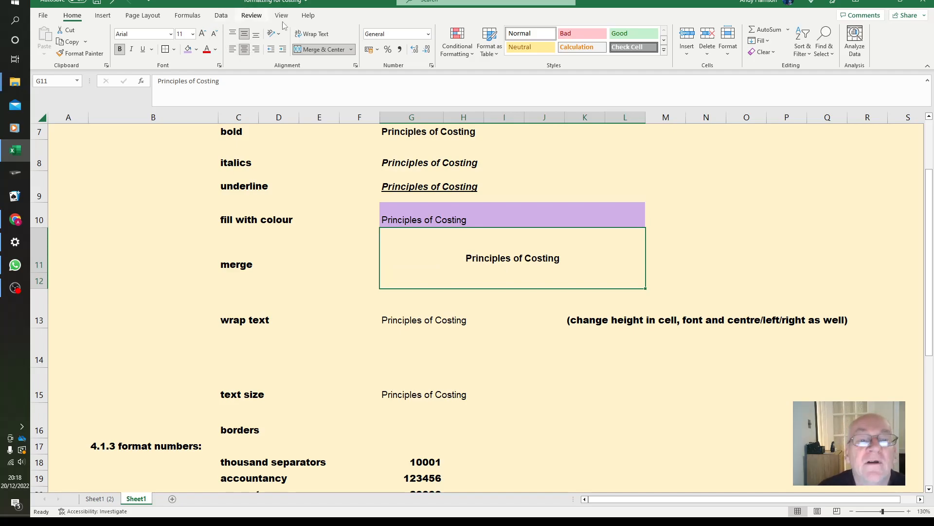
- Unmerge the G11:L12 block, reselect the whole range and merge and centre it again
{"action": "left_click", "coordinate": [323, 50]}
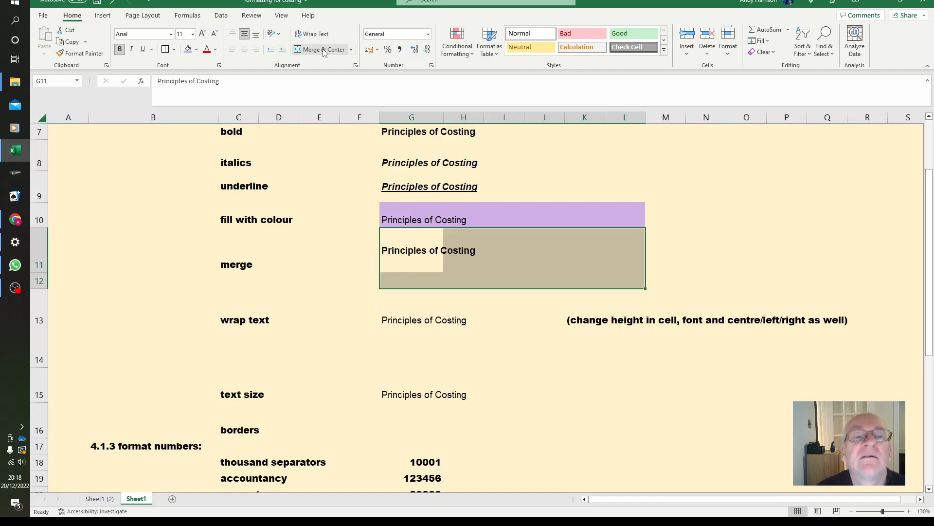
{"action": "left_click", "coordinate": [713, 267]}
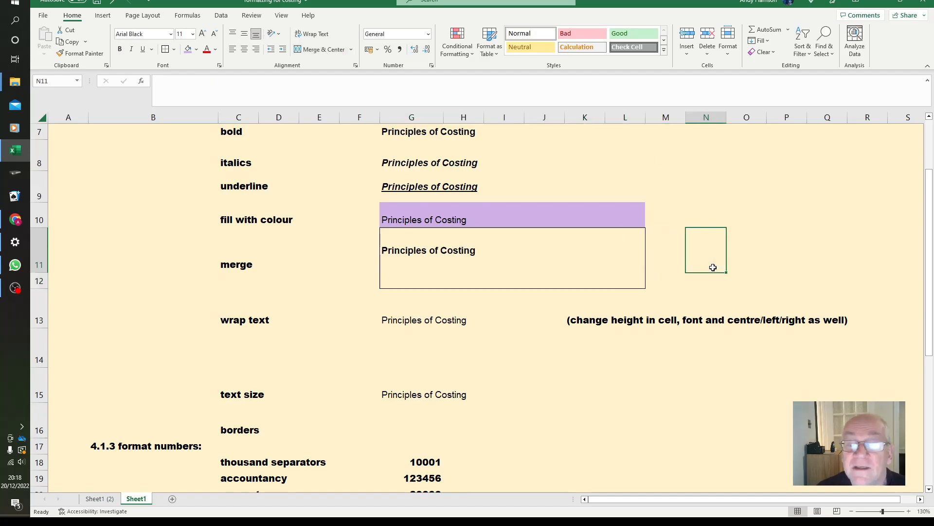
{"action": "left_click", "coordinate": [421, 265]}
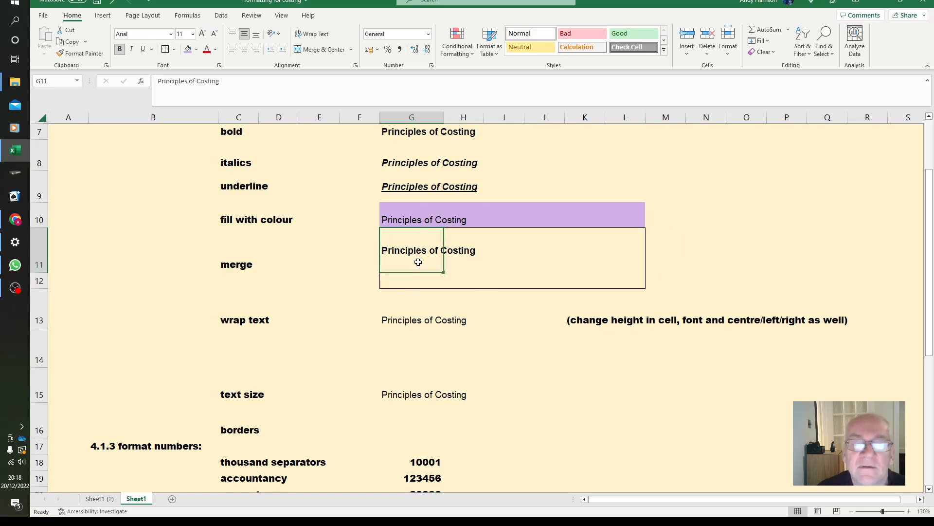
{"action": "left_click_drag", "start_coordinate": [403, 251], "coordinate": [618, 280]}
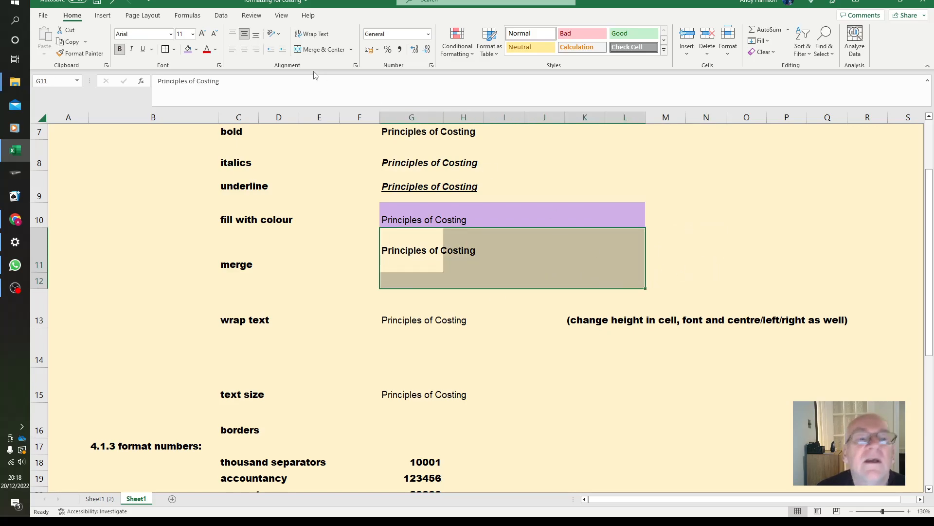
{"action": "left_click", "coordinate": [324, 49]}
{"action": "left_click", "coordinate": [337, 274]}
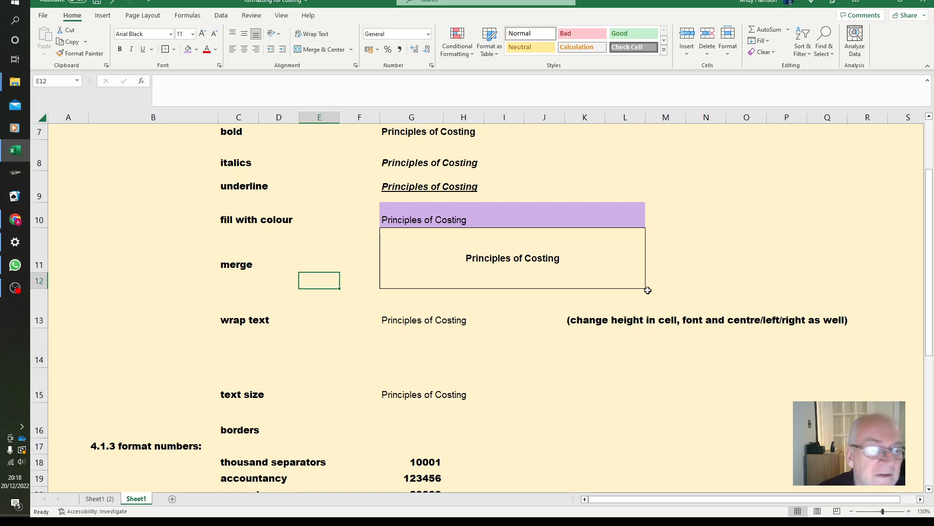
- Wrap the text in G13 and resize row 13 to fit both lines, with the text aligned to the top
{"action": "left_click", "coordinate": [413, 320]}
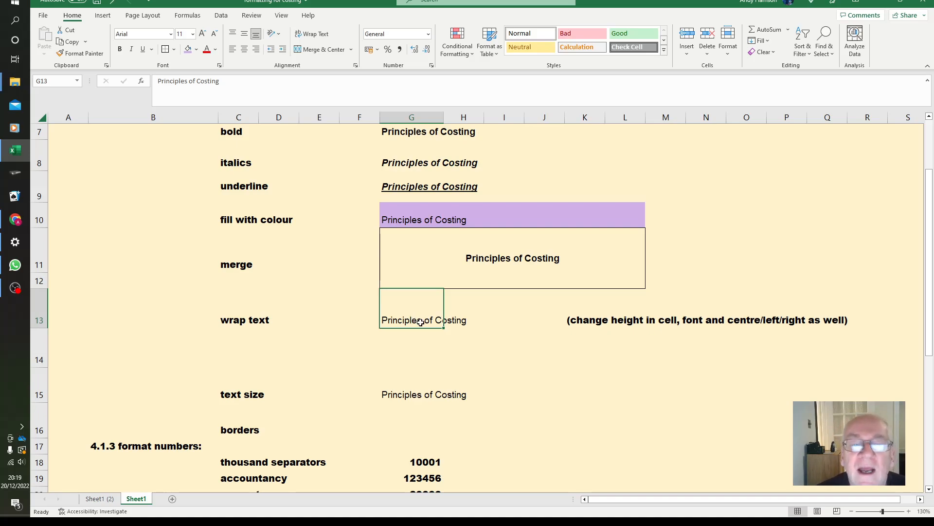
{"action": "left_click", "coordinate": [308, 35]}
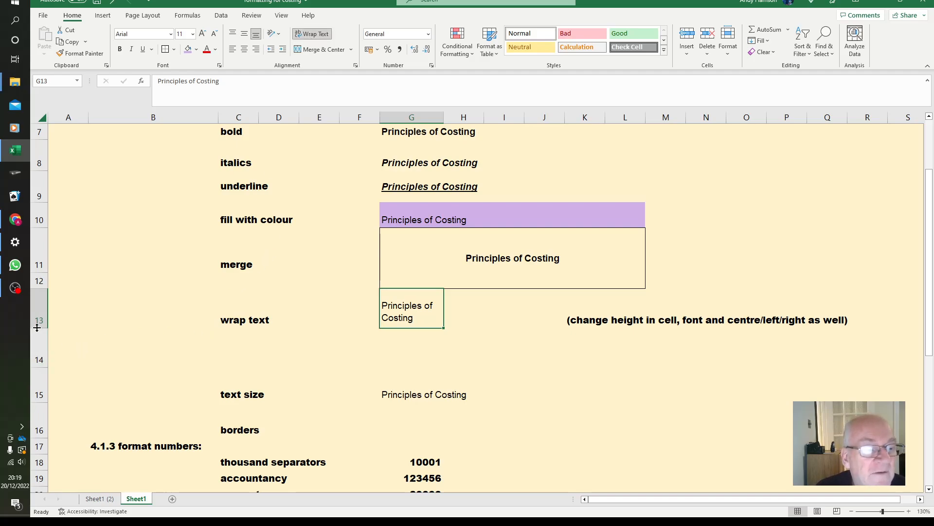
{"action": "left_click_drag", "start_coordinate": [37, 328], "coordinate": [37, 307]}
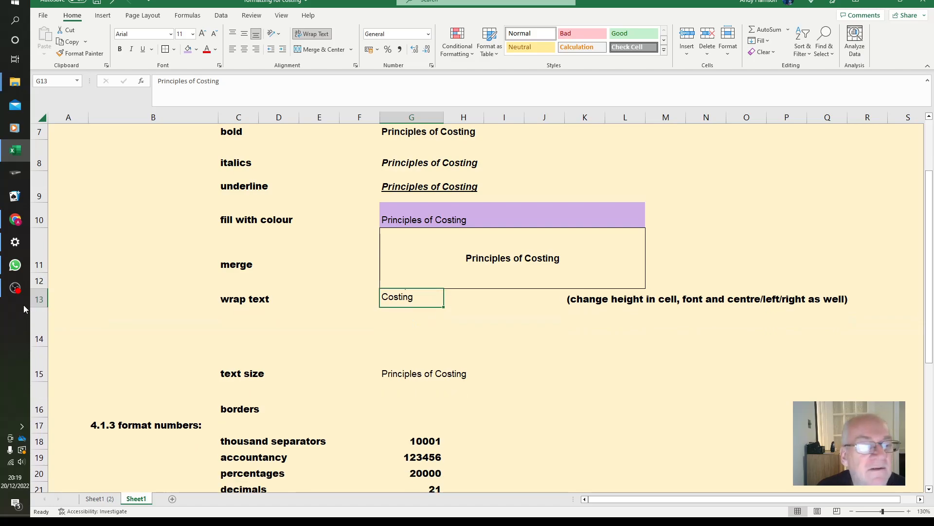
{"action": "left_click", "coordinate": [234, 36]}
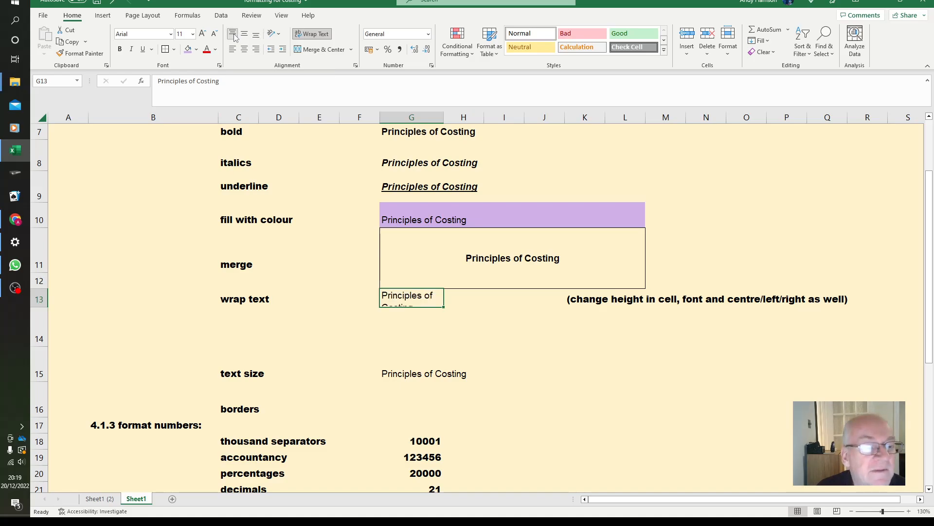
{"action": "left_click_drag", "start_coordinate": [40, 308], "coordinate": [38, 325]}
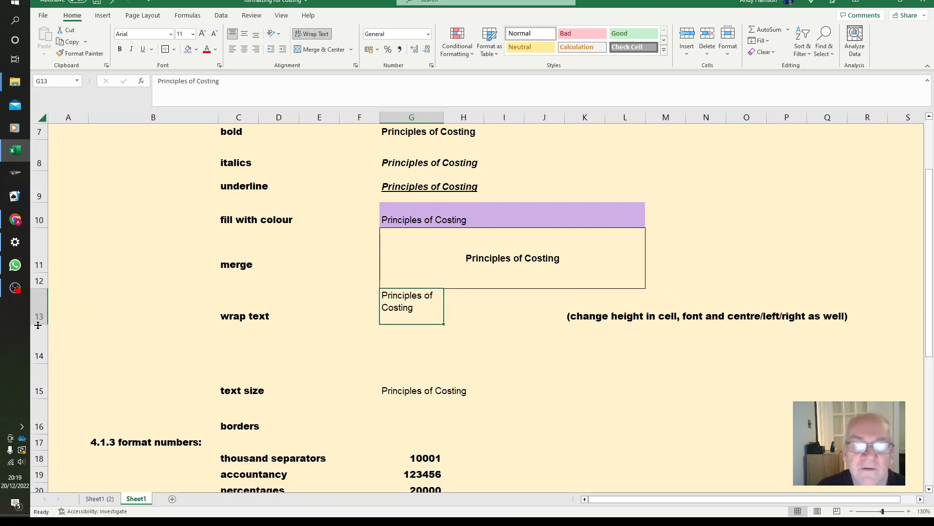
- Align the wrapped text in G13 to the bottom of the cell, try right alignment and centre it horizontally
{"action": "left_click", "coordinate": [246, 35]}
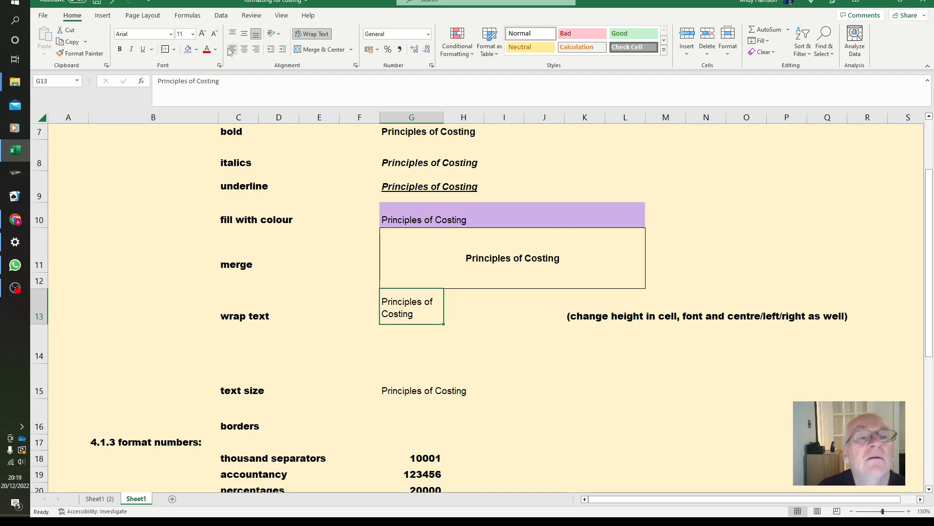
{"action": "left_click", "coordinate": [256, 51]}
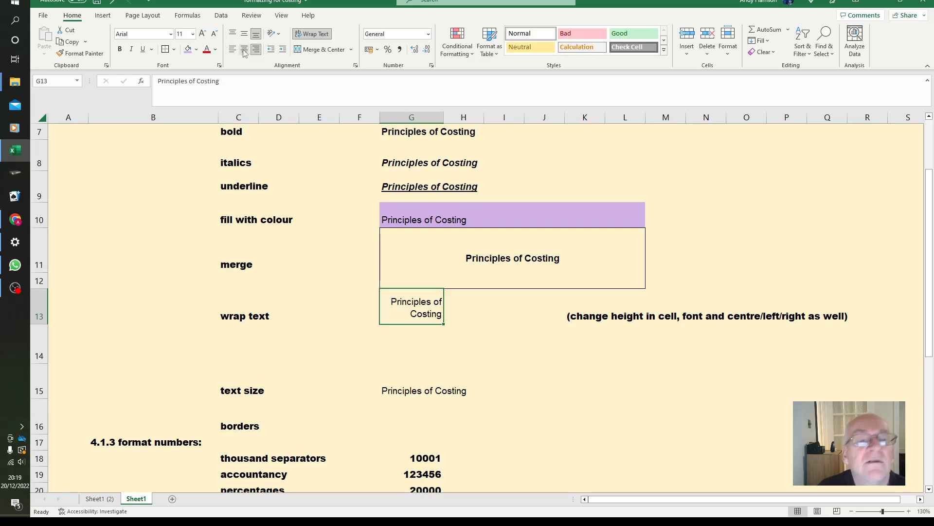
{"action": "left_click", "coordinate": [245, 51]}
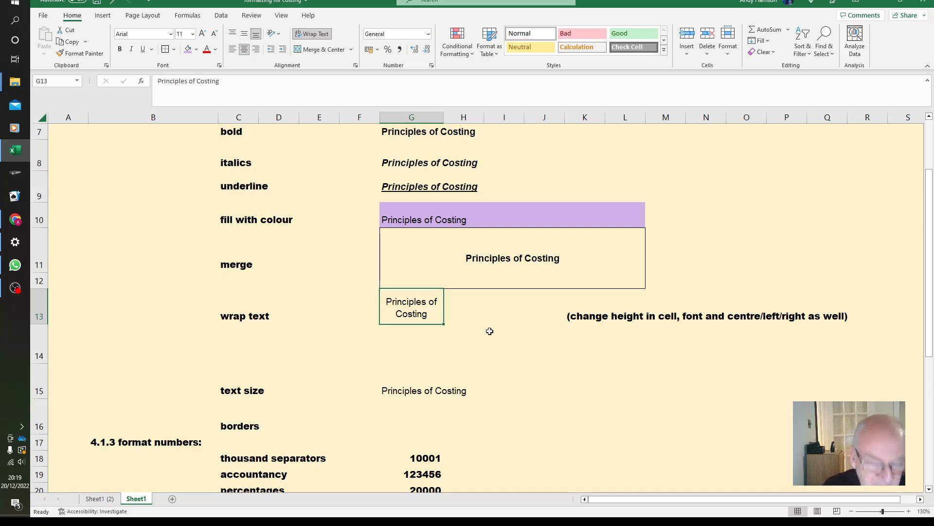
- Make the wrapped text in G13 bold and change its font to Aharoni
{"action": "key", "text": "ctrl+b"}
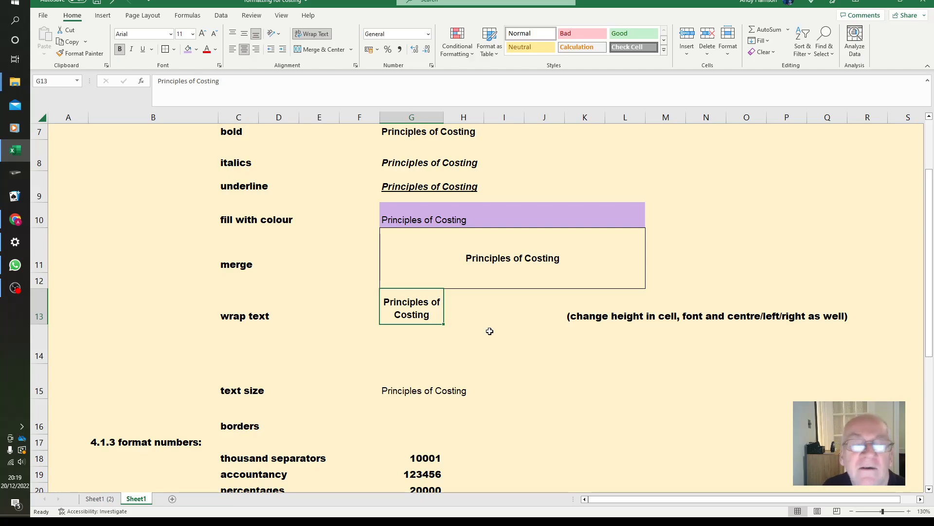
{"action": "left_click", "coordinate": [171, 34]}
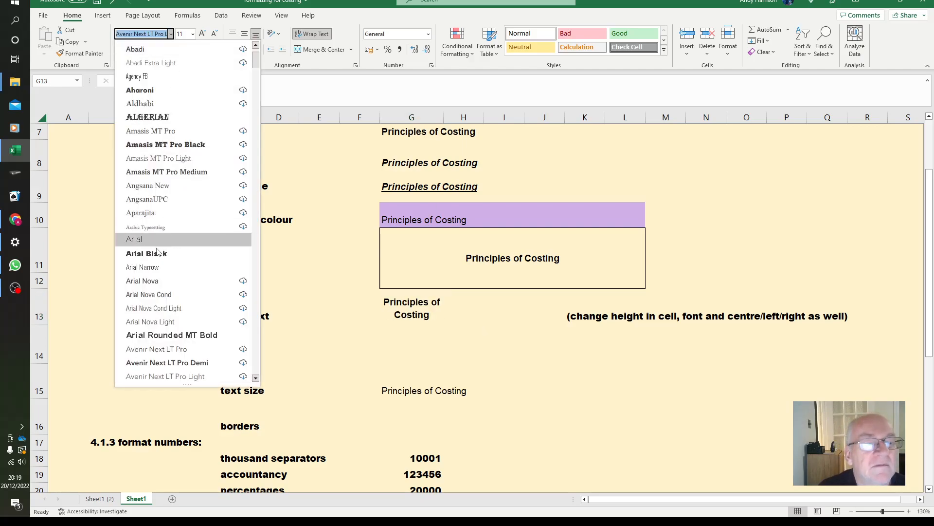
{"action": "left_click", "coordinate": [144, 94]}
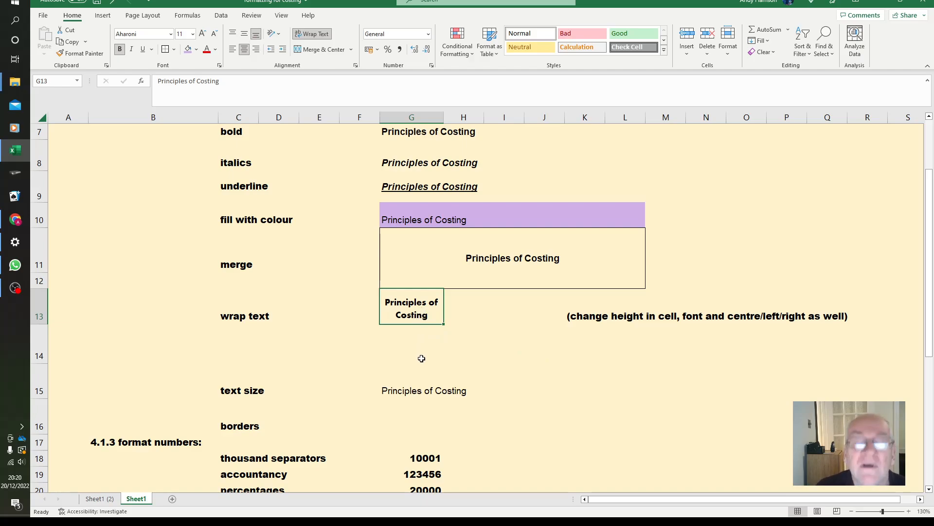
- Narrow column G so the text in G13 wraps onto three lines, and increase row 13's height to fit them
{"action": "scroll", "coordinate": [188, 317], "scroll_direction": "down", "scroll_amount": 1}
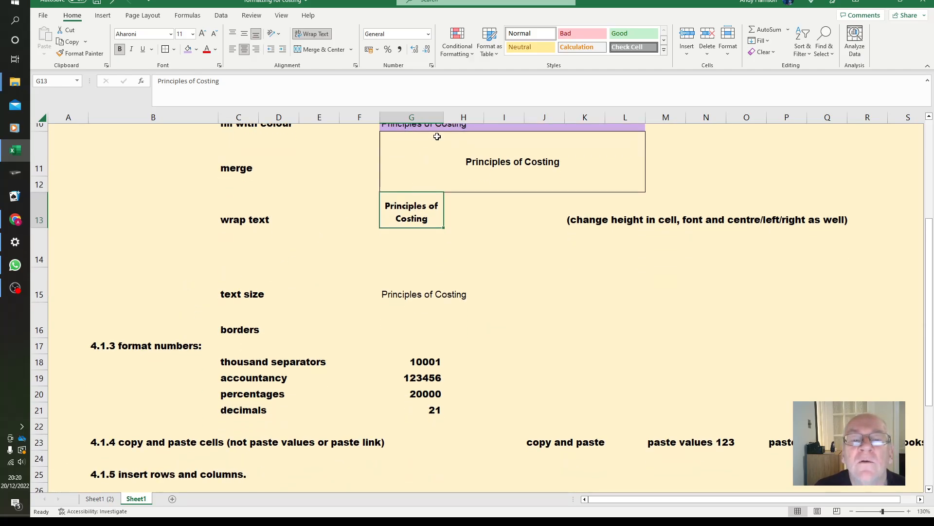
{"action": "left_click_drag", "start_coordinate": [444, 118], "coordinate": [426, 121]}
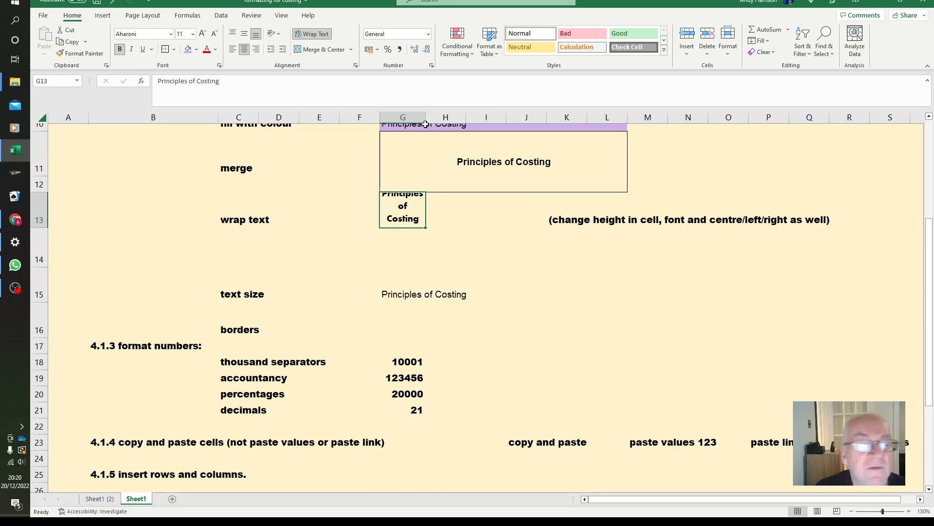
{"action": "left_click_drag", "start_coordinate": [37, 229], "coordinate": [35, 238]}
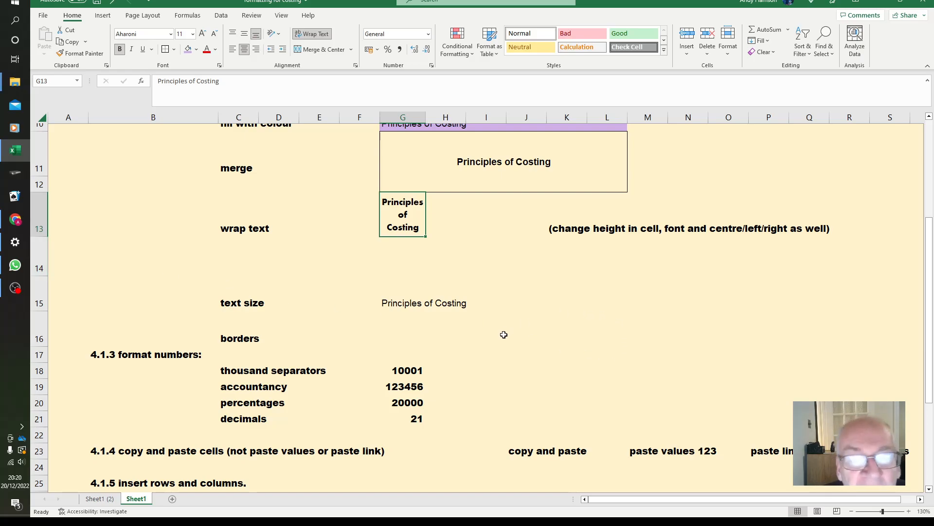
{"action": "left_click", "coordinate": [404, 251]}
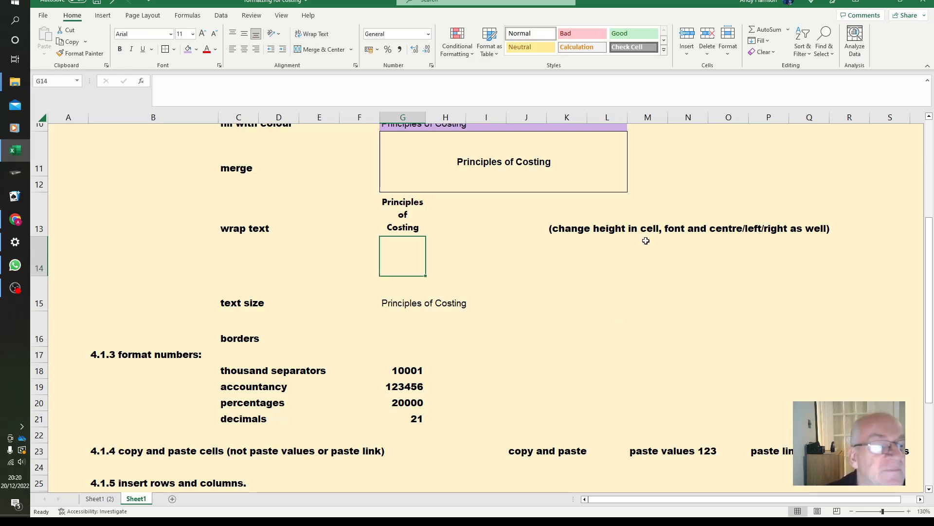
- Set the font size of the text in G15 to 16 through the cell format settings
{"action": "left_click", "coordinate": [413, 299]}
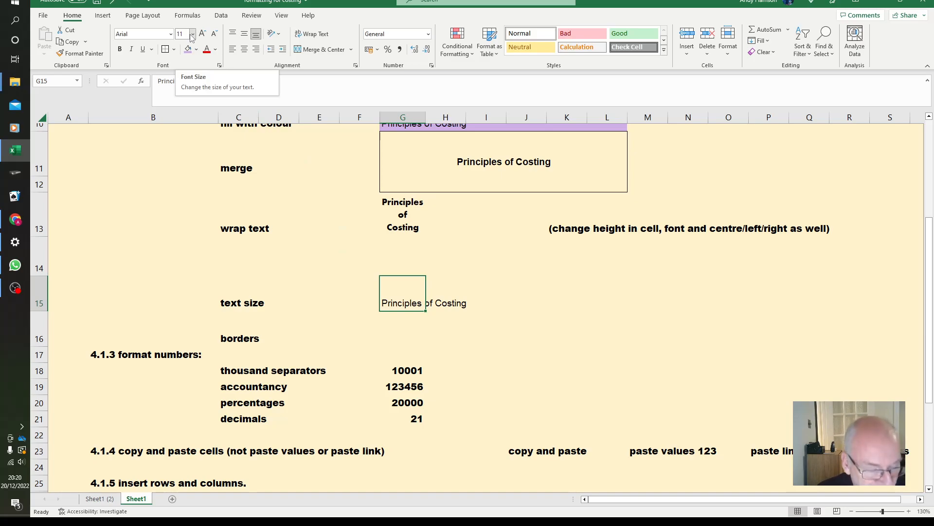
{"action": "key", "text": "ctrl+shift+f"}
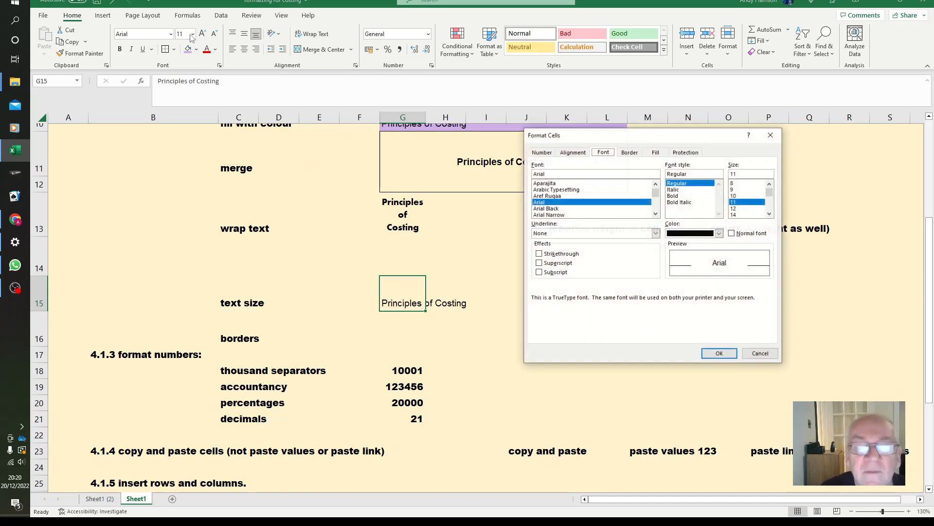
{"action": "left_click", "coordinate": [770, 213]}
{"action": "left_click", "coordinate": [770, 213]}
{"action": "left_click", "coordinate": [738, 209]}
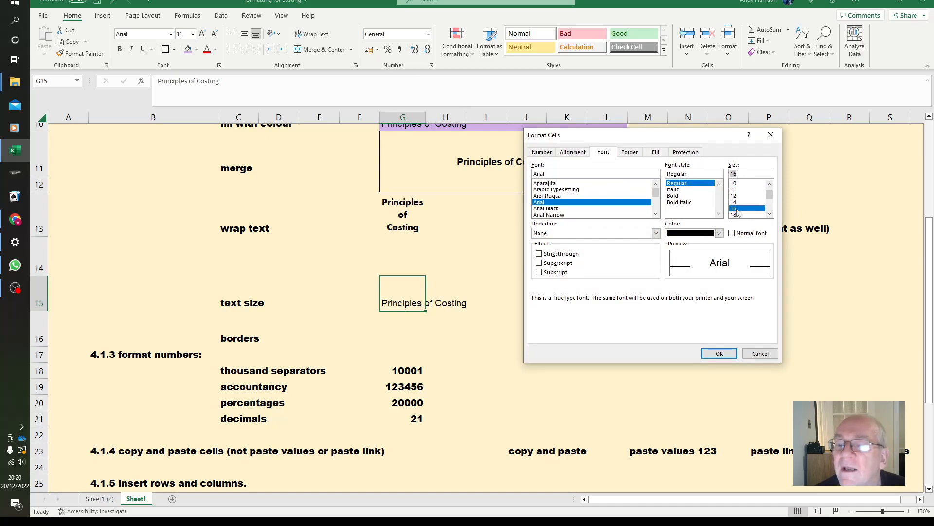
{"action": "left_click", "coordinate": [724, 354]}
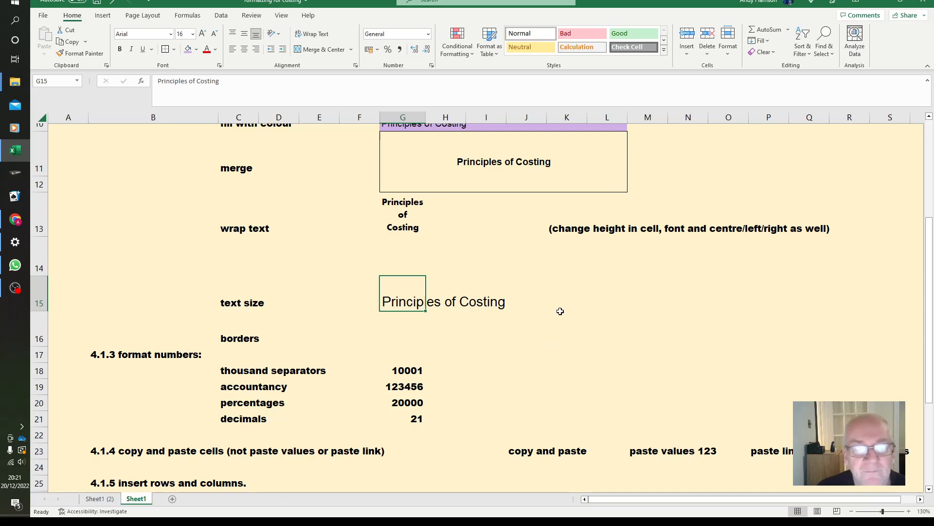
- Add a bottom border to cells G16:I16 in the borders row
{"action": "scroll", "coordinate": [560, 311], "scroll_direction": "down", "scroll_amount": 1}
{"action": "left_click", "coordinate": [409, 281]}
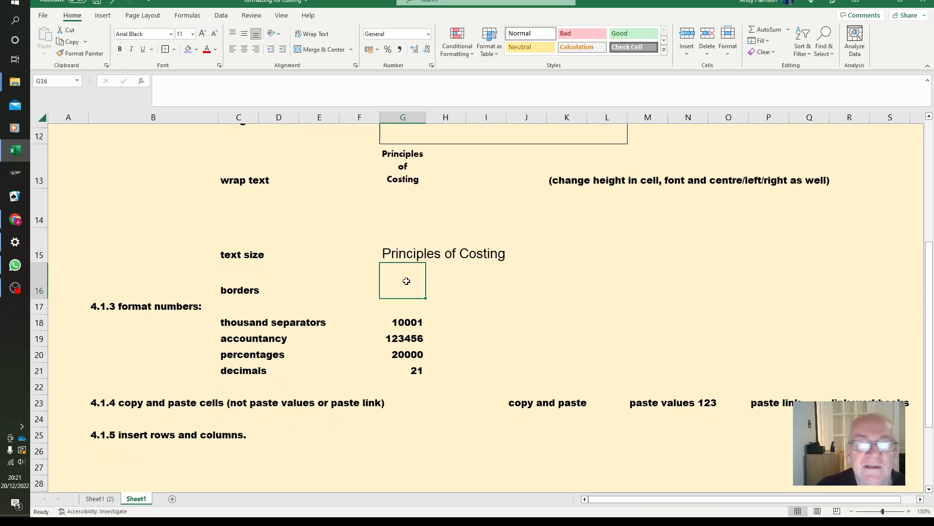
{"action": "left_click_drag", "start_coordinate": [462, 295], "coordinate": [462, 294]}
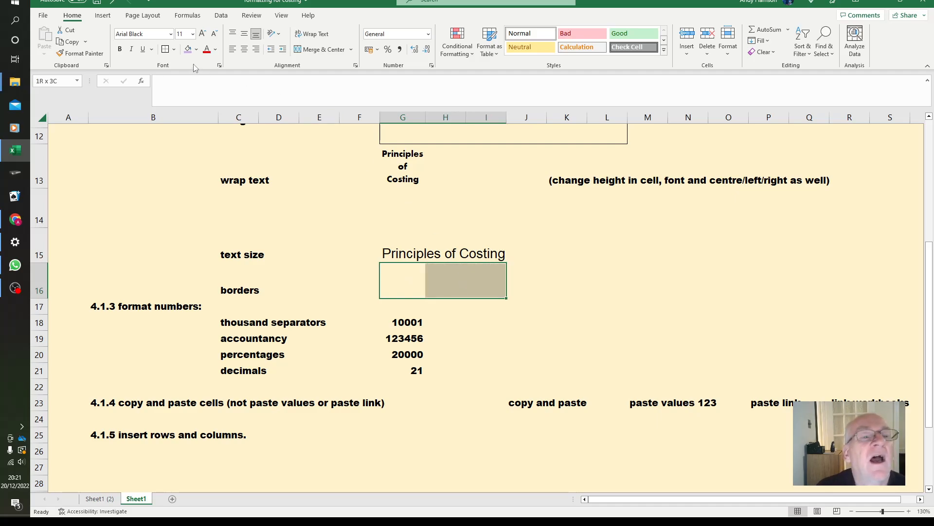
{"action": "left_click", "coordinate": [174, 49]}
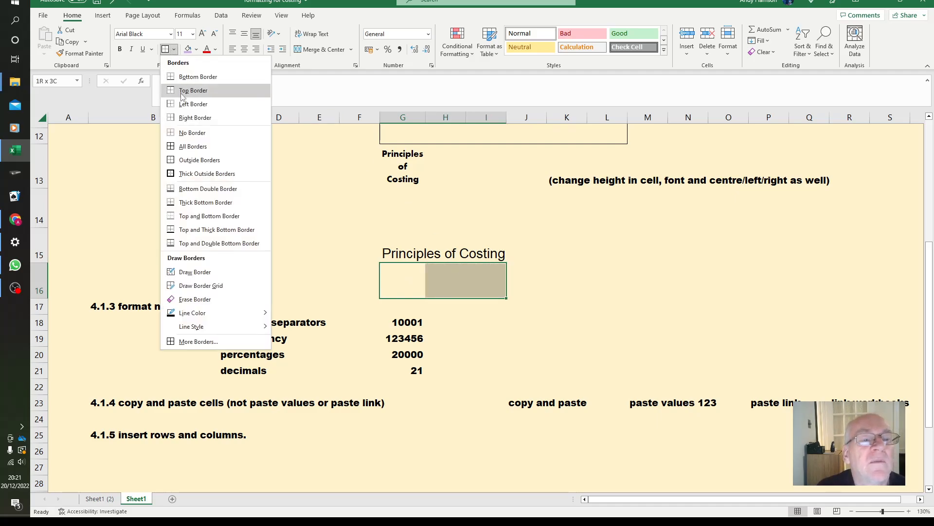
{"action": "left_click", "coordinate": [189, 77]}
{"action": "left_click", "coordinate": [609, 311]}
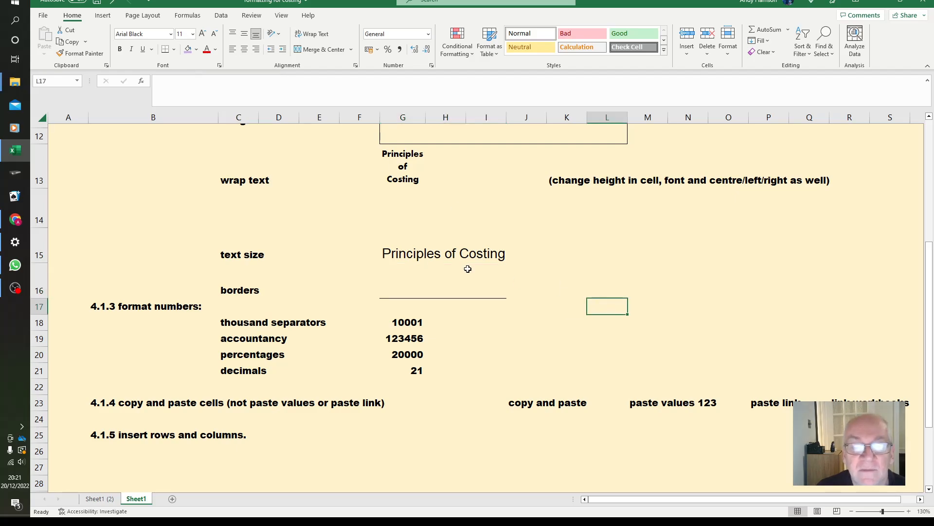
- Add a top border to cells G16:I16
{"action": "left_click_drag", "start_coordinate": [400, 280], "coordinate": [482, 280]}
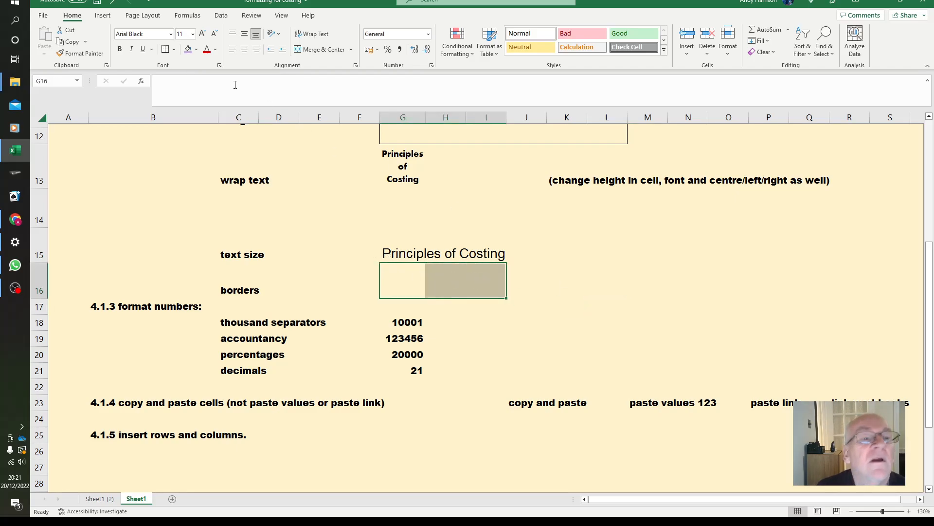
{"action": "left_click", "coordinate": [174, 49]}
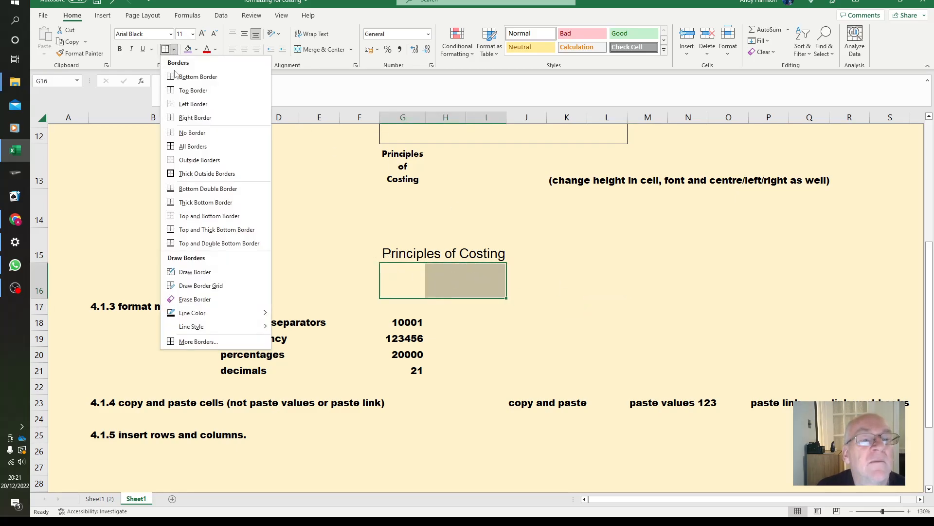
{"action": "left_click", "coordinate": [194, 90]}
{"action": "left_click", "coordinate": [580, 271]}
- Clear the single-line top and bottom borders from G16:I16
{"action": "left_click_drag", "start_coordinate": [416, 269], "coordinate": [487, 277]}
{"action": "left_click", "coordinate": [174, 49]}
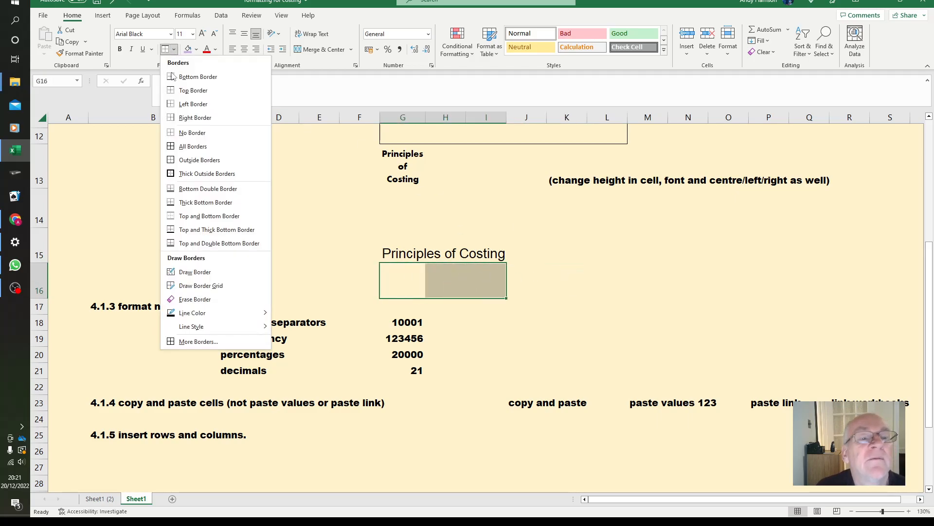
{"action": "left_click", "coordinate": [189, 129]}
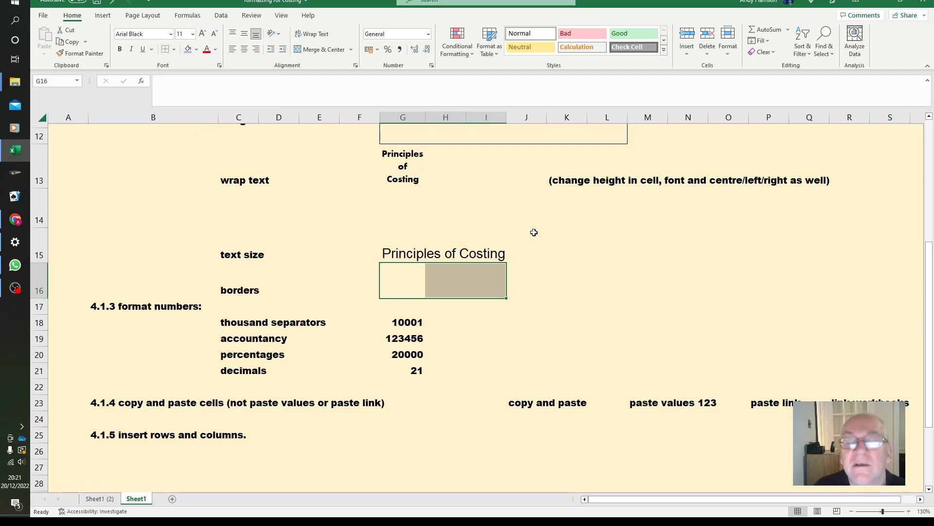
- Apply double-line top and bottom borders to G16:I16 through the Format Cells border settings
{"action": "right_click", "coordinate": [435, 284]}
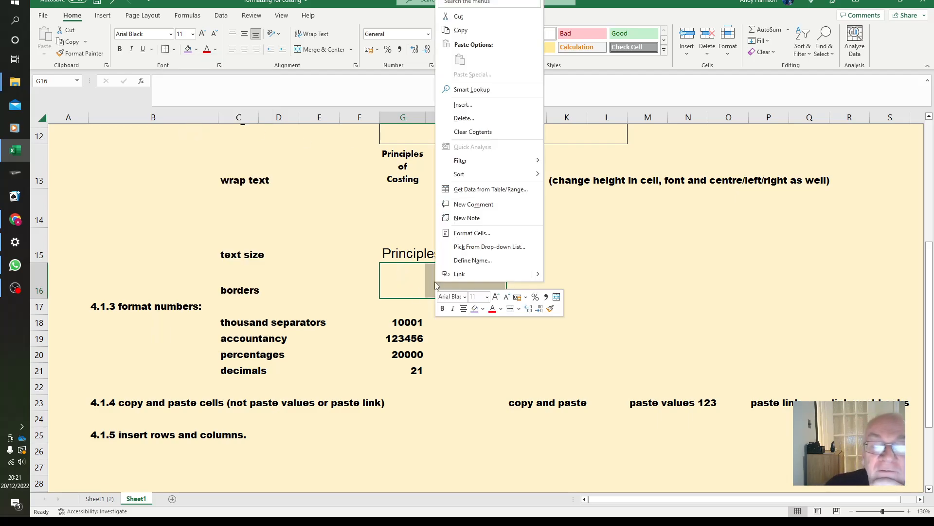
{"action": "left_click", "coordinate": [477, 233]}
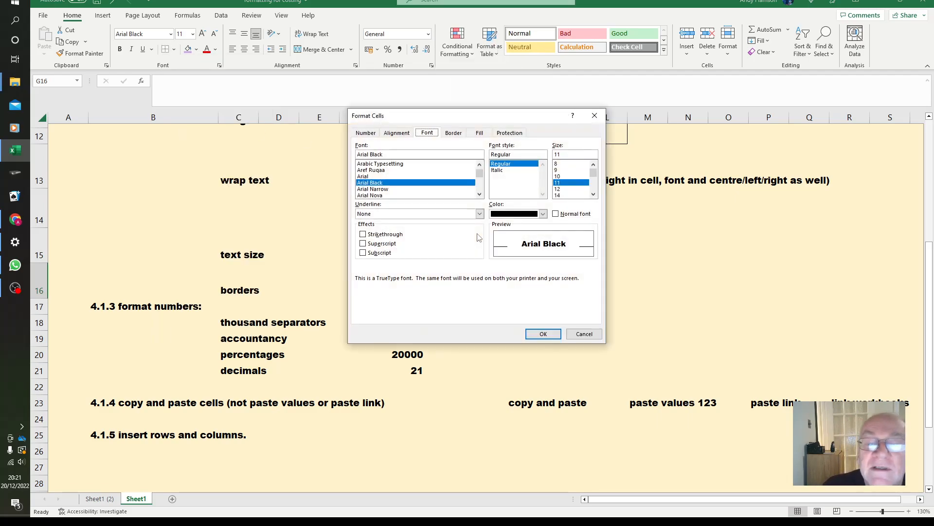
{"action": "left_click", "coordinate": [454, 133]}
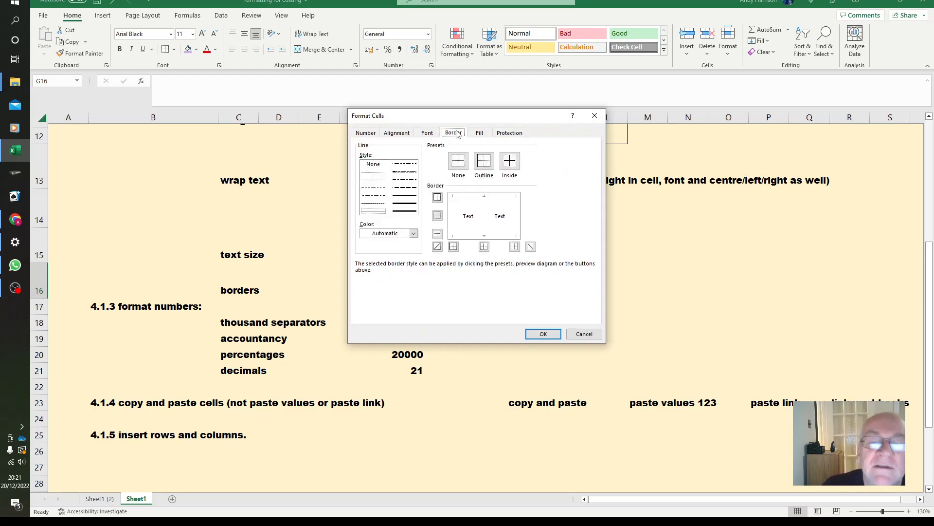
{"action": "left_click", "coordinate": [407, 213]}
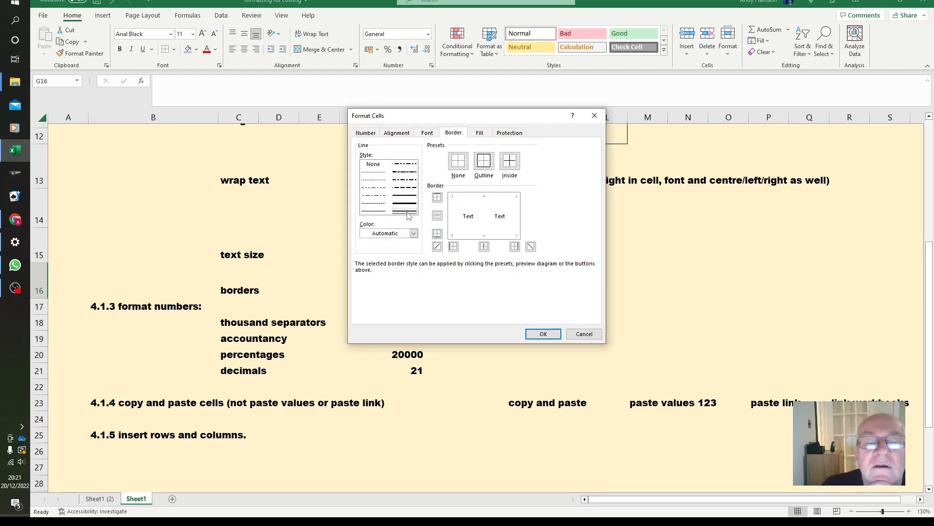
{"action": "left_click", "coordinate": [470, 197]}
{"action": "left_click", "coordinate": [487, 237]}
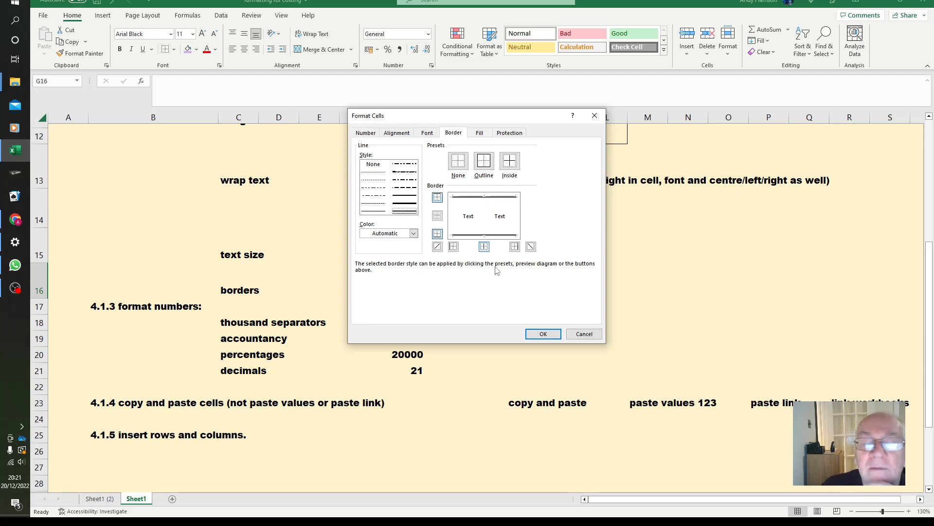
{"action": "left_click", "coordinate": [543, 334]}
{"action": "left_click", "coordinate": [576, 262]}
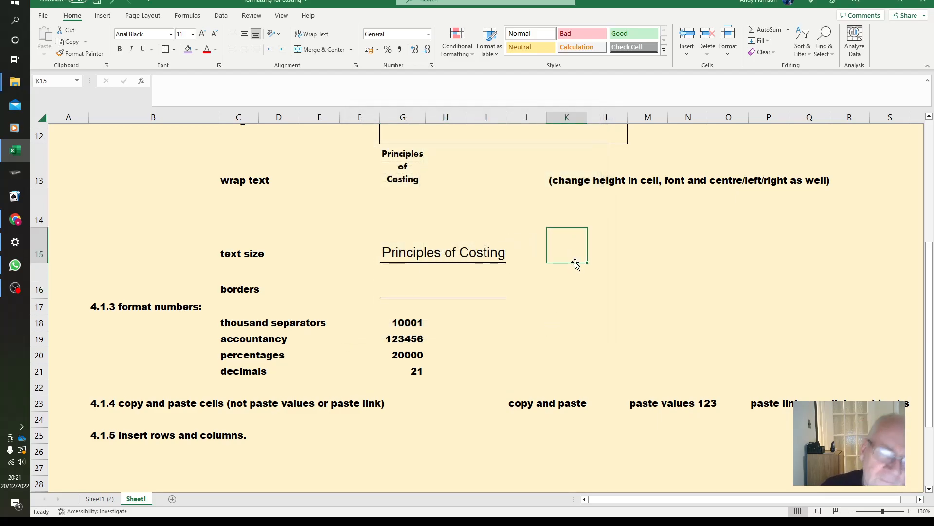
- Remove the double-line borders from G16:I16
{"action": "left_click_drag", "start_coordinate": [411, 273], "coordinate": [478, 265]}
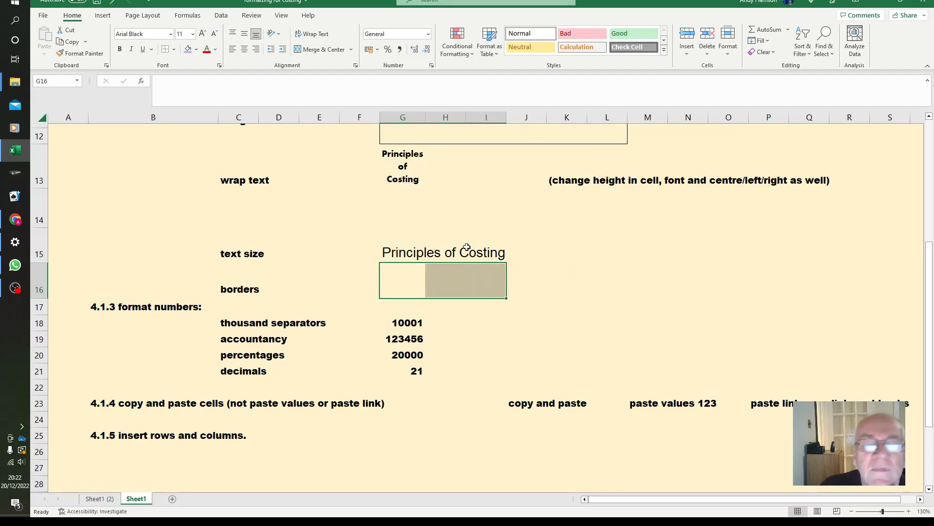
{"action": "left_click", "coordinate": [174, 49]}
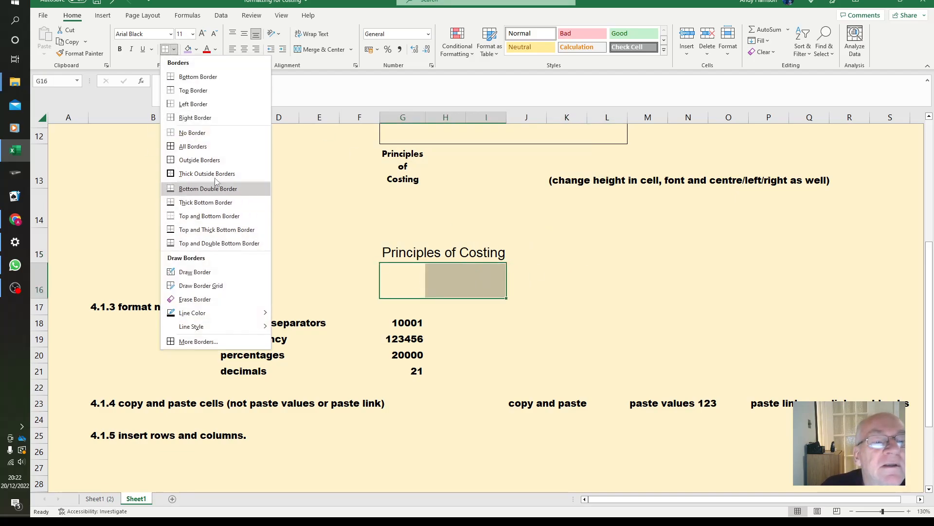
{"action": "left_click", "coordinate": [192, 133]}
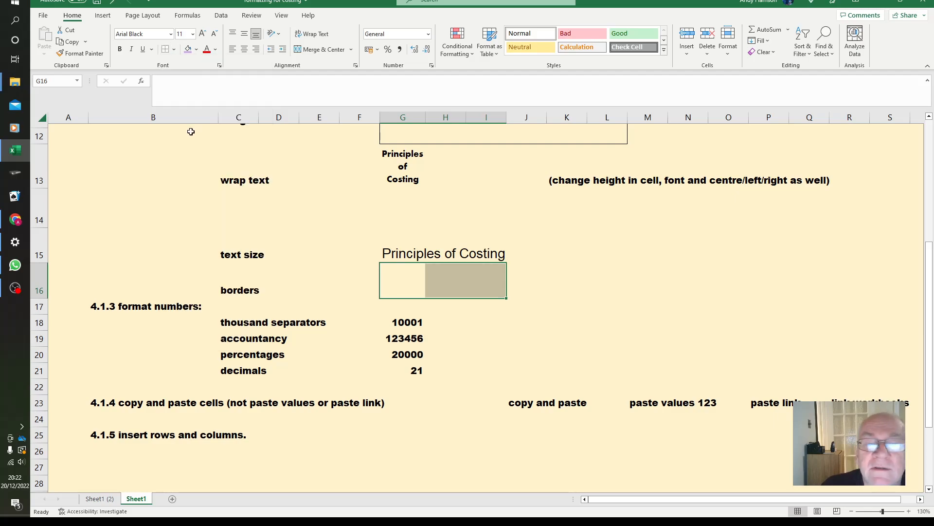
- Apply thick outside borders around G16:I16
{"action": "left_click", "coordinate": [174, 49]}
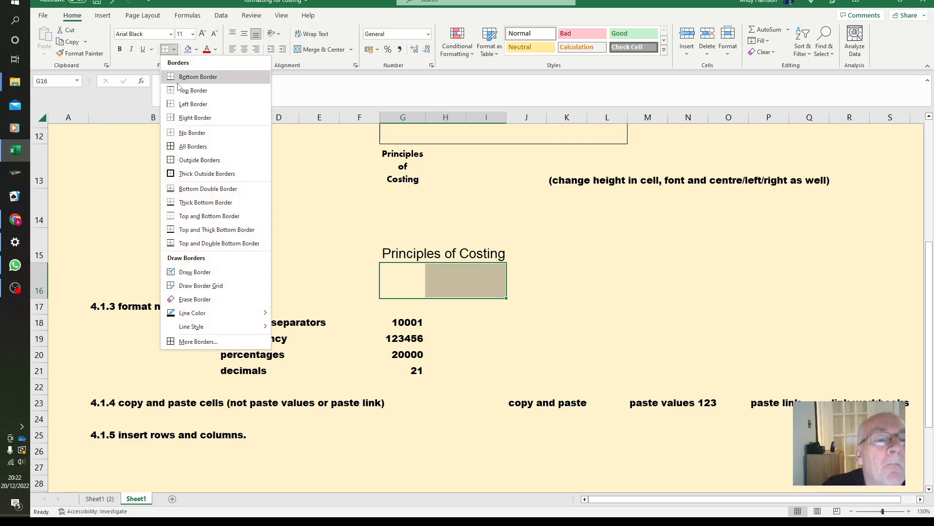
{"action": "left_click", "coordinate": [207, 173]}
{"action": "left_click", "coordinate": [604, 248]}
- Remove the thick outside borders from G16:I16
{"action": "left_click_drag", "start_coordinate": [404, 269], "coordinate": [487, 274]}
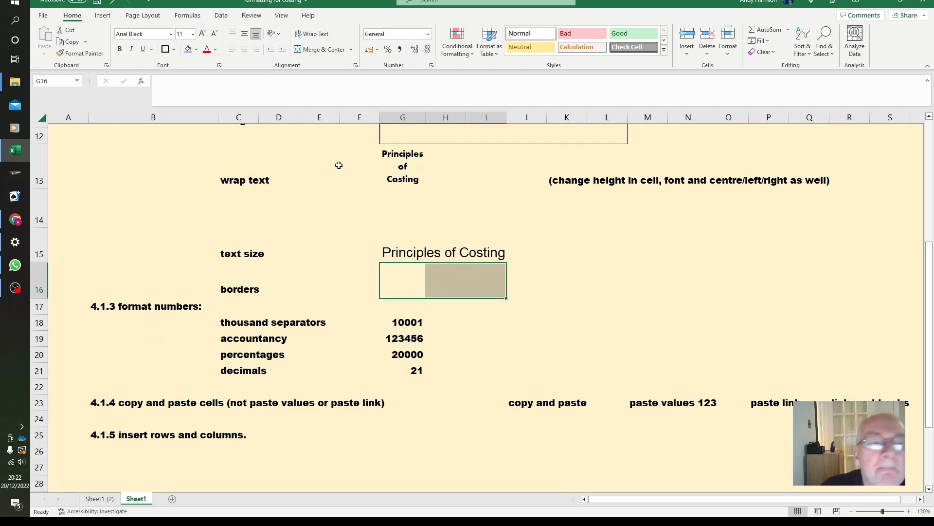
{"action": "left_click", "coordinate": [174, 49]}
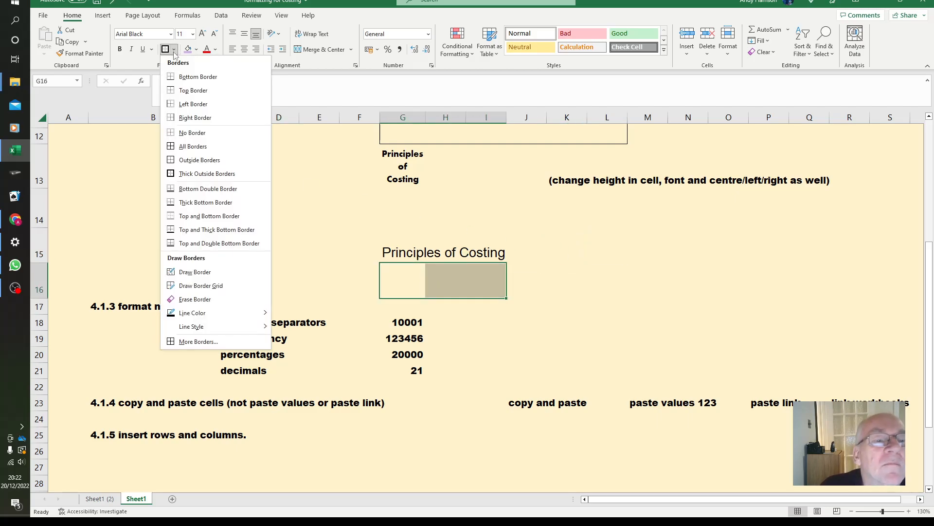
{"action": "left_click", "coordinate": [192, 133]}
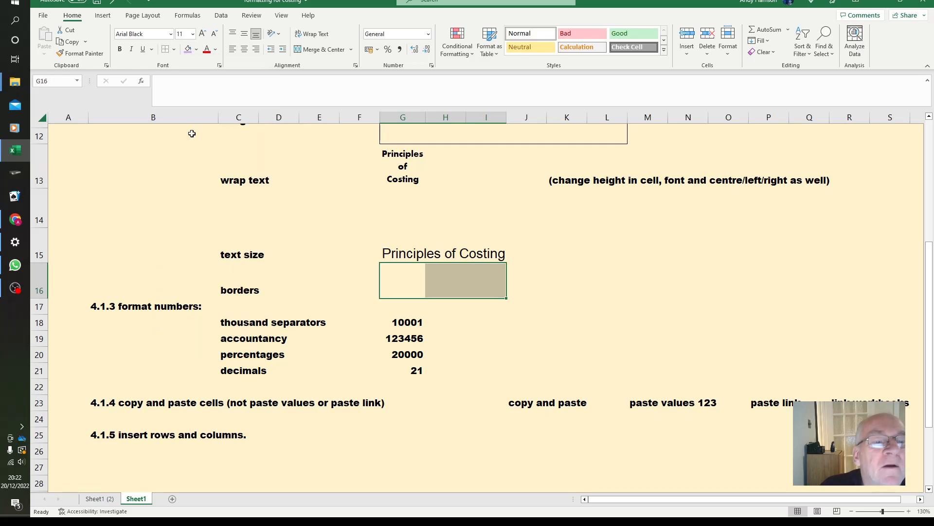
- Apply a top and double bottom border to G16:I16 and deselect the range
{"action": "left_click", "coordinate": [174, 50]}
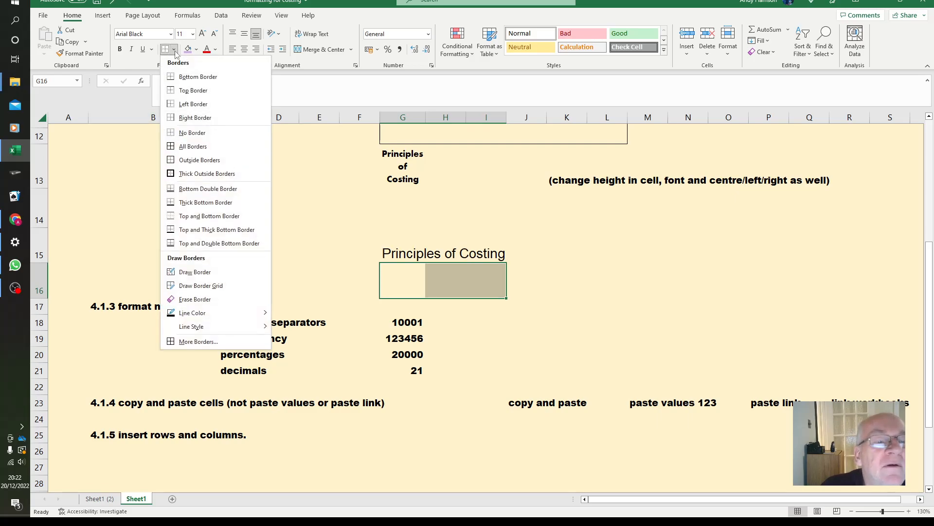
{"action": "left_click", "coordinate": [204, 243]}
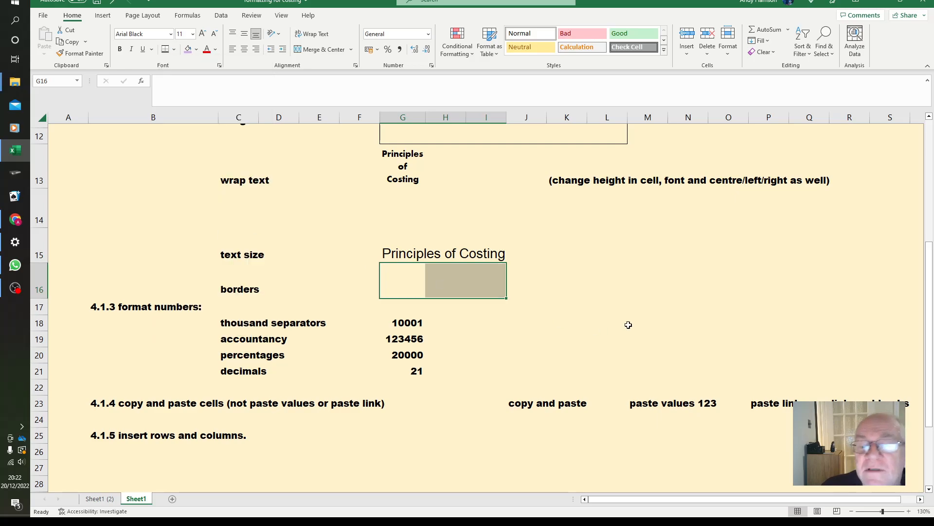
{"action": "left_click", "coordinate": [579, 278]}
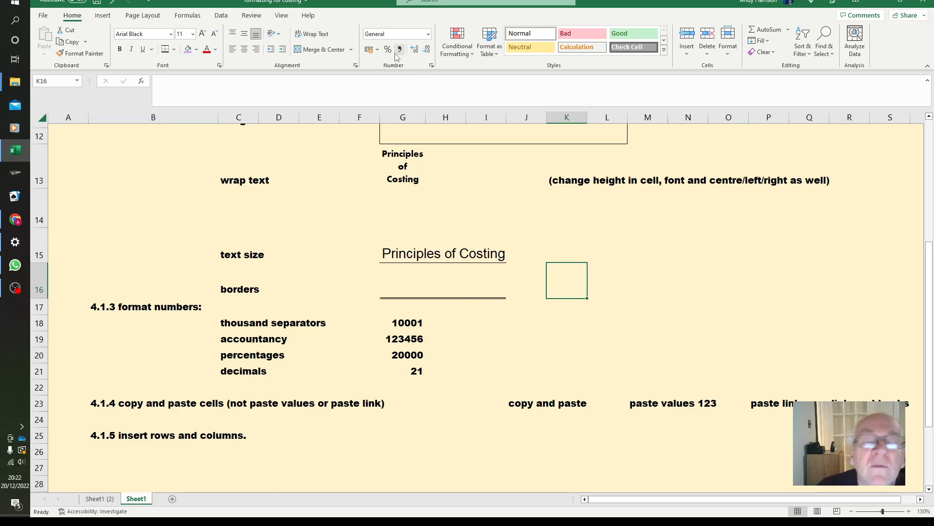
- Preview the Number category for G18 in the Format Cells dialog and close it without applying anything
{"action": "left_click", "coordinate": [400, 323]}
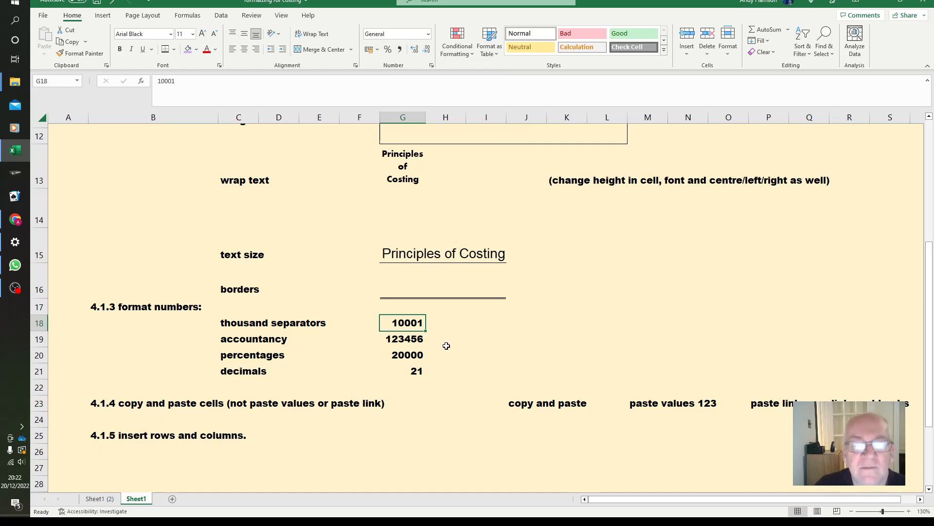
{"action": "right_click", "coordinate": [414, 325]}
{"action": "left_click", "coordinate": [449, 274]}
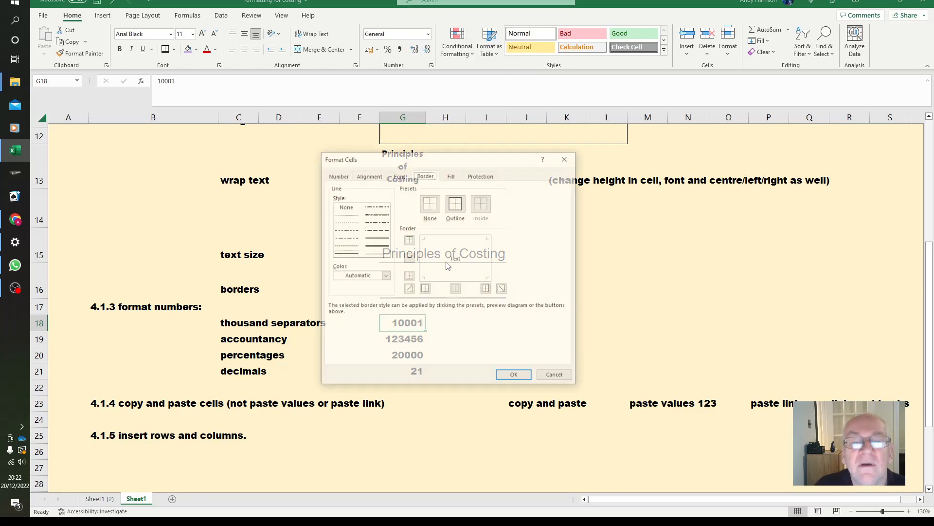
{"action": "left_click", "coordinate": [338, 175]}
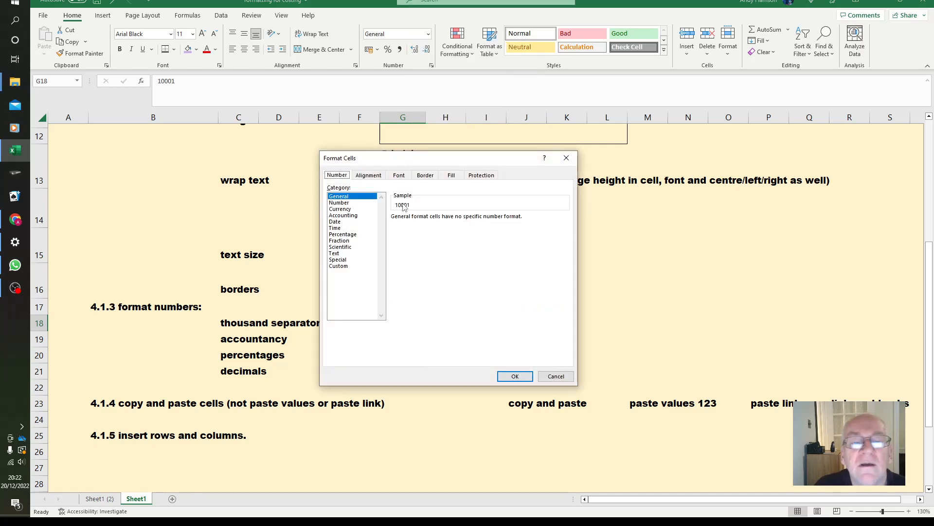
{"action": "left_click", "coordinate": [342, 204]}
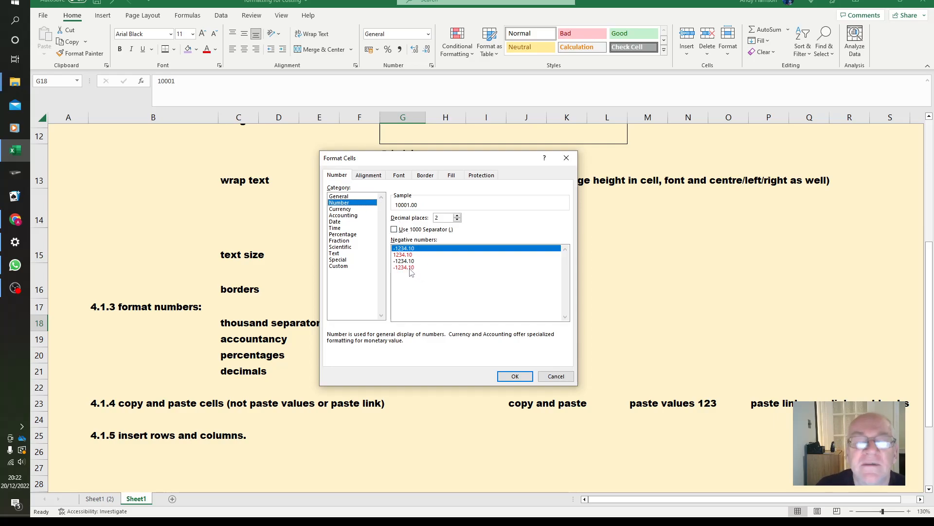
{"action": "left_click", "coordinate": [556, 376]}
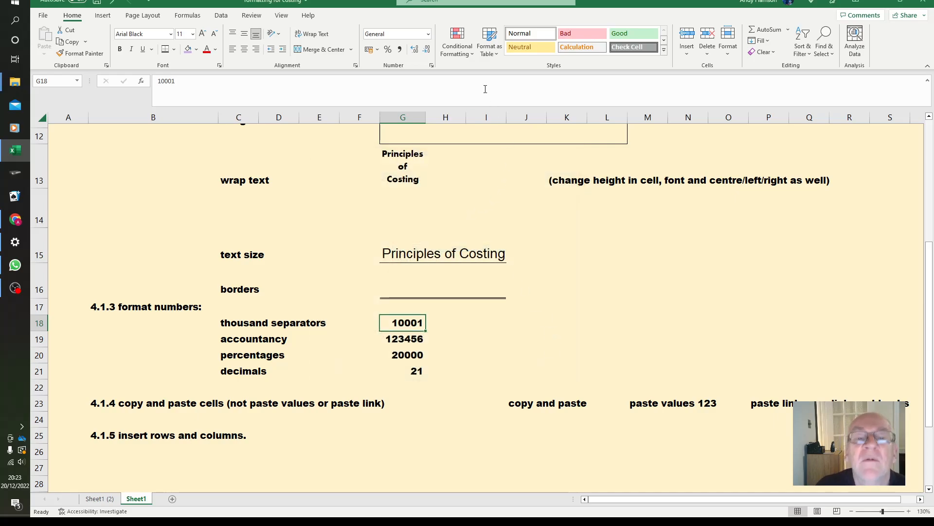
- Format G18 in comma style with no decimal places, widening column G so the number fits
{"action": "left_click", "coordinate": [399, 49]}
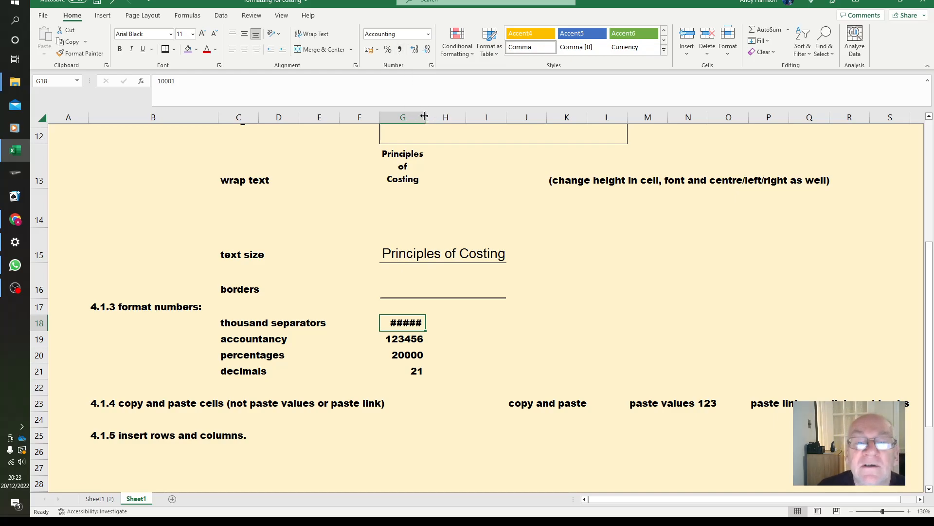
{"action": "left_click_drag", "start_coordinate": [424, 116], "coordinate": [444, 117]}
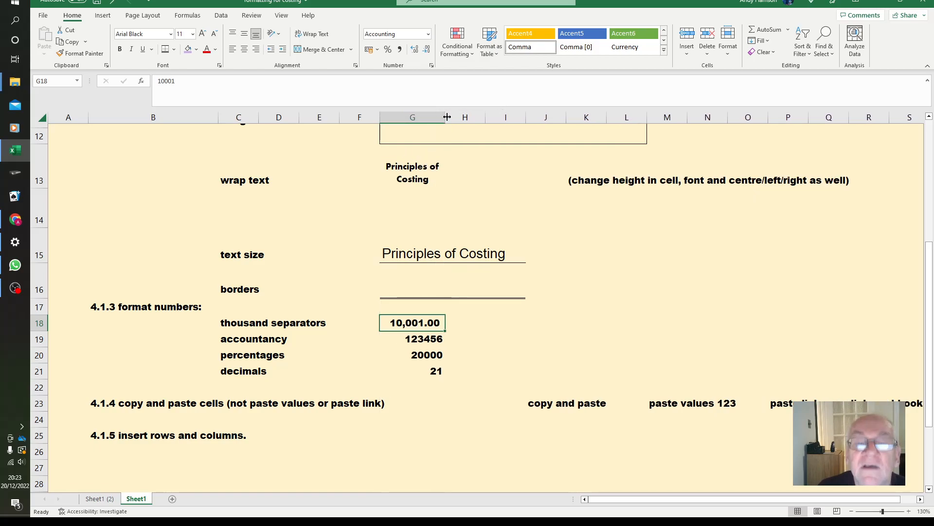
{"action": "left_click", "coordinate": [427, 51]}
{"action": "left_click", "coordinate": [426, 51]}
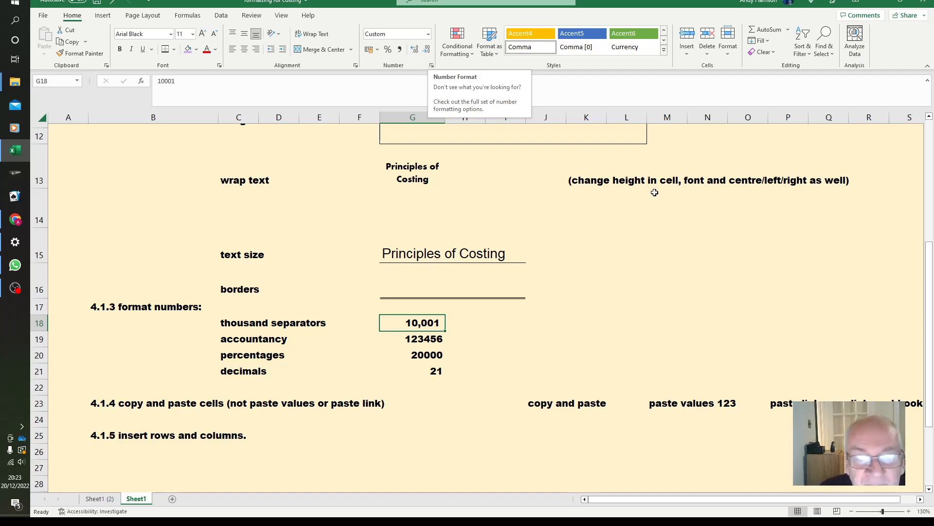
{"action": "left_click", "coordinate": [535, 323]}
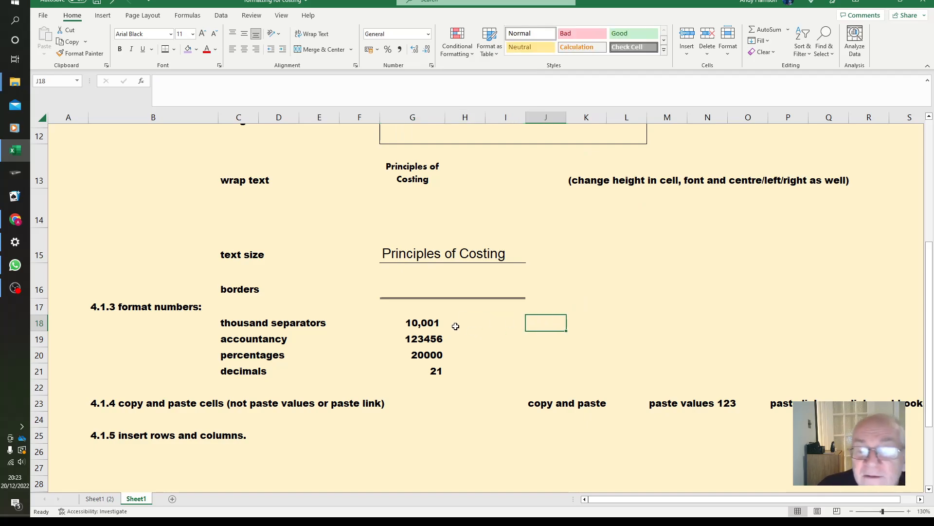
- Apply the Accounting number format to G19 and reduce it to no decimal places
{"action": "left_click", "coordinate": [417, 339]}
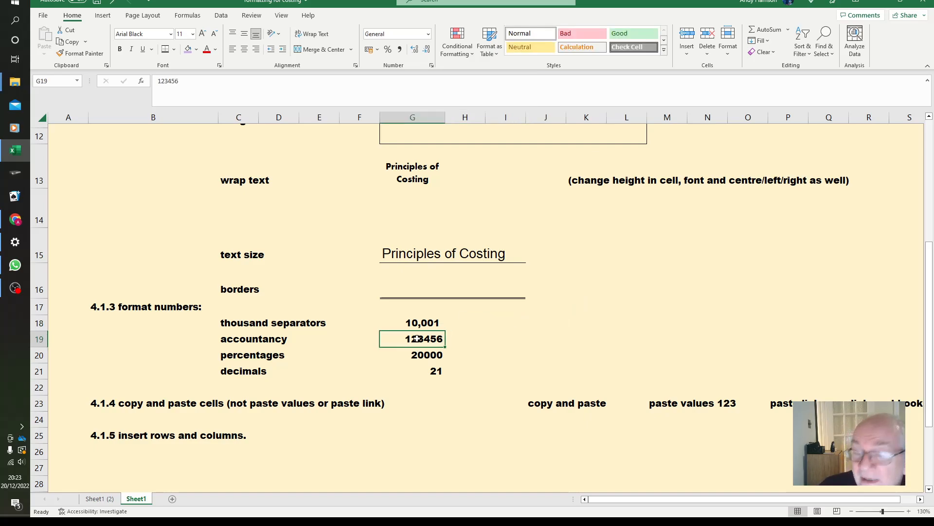
{"action": "left_click", "coordinate": [430, 39]}
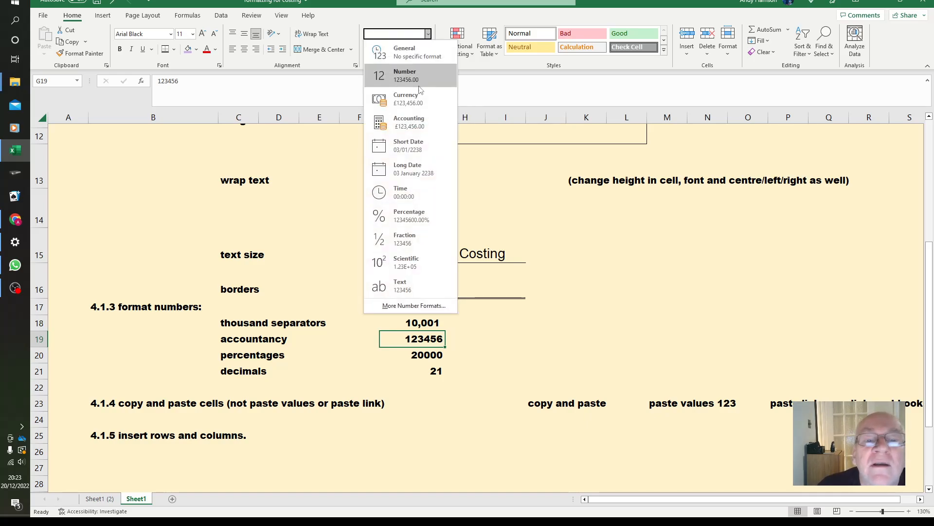
{"action": "left_click", "coordinate": [409, 119]}
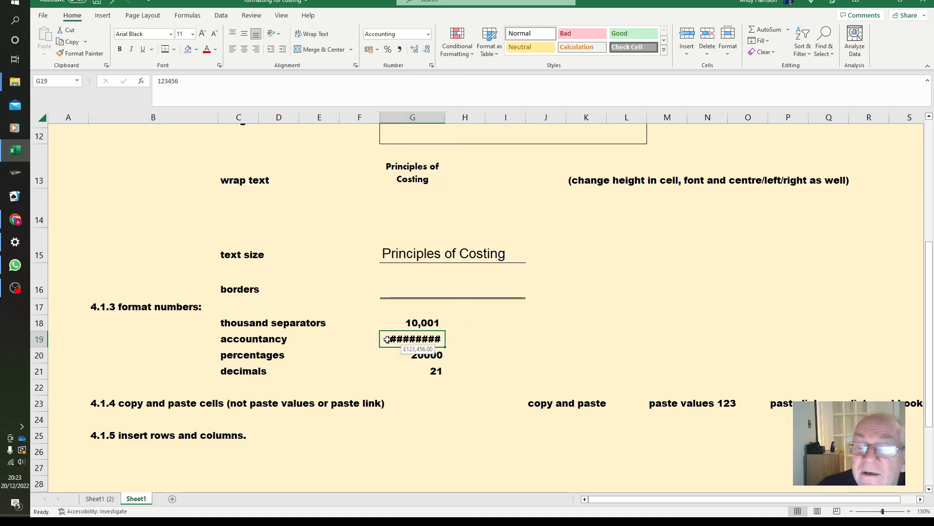
{"action": "left_click", "coordinate": [427, 51]}
{"action": "left_click", "coordinate": [429, 55]}
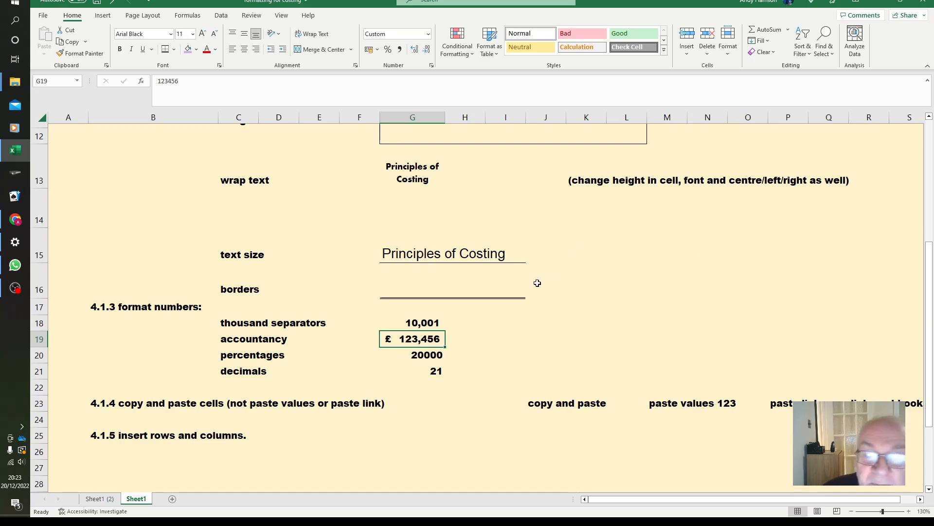
{"action": "left_click", "coordinate": [538, 330]}
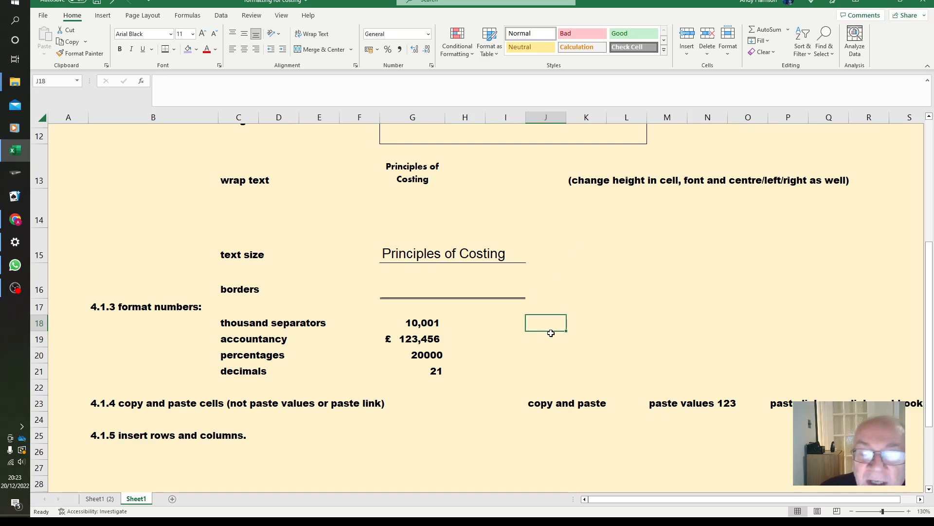
- Apply the percentage format to G20 in the percentages row
{"action": "left_click", "coordinate": [419, 354]}
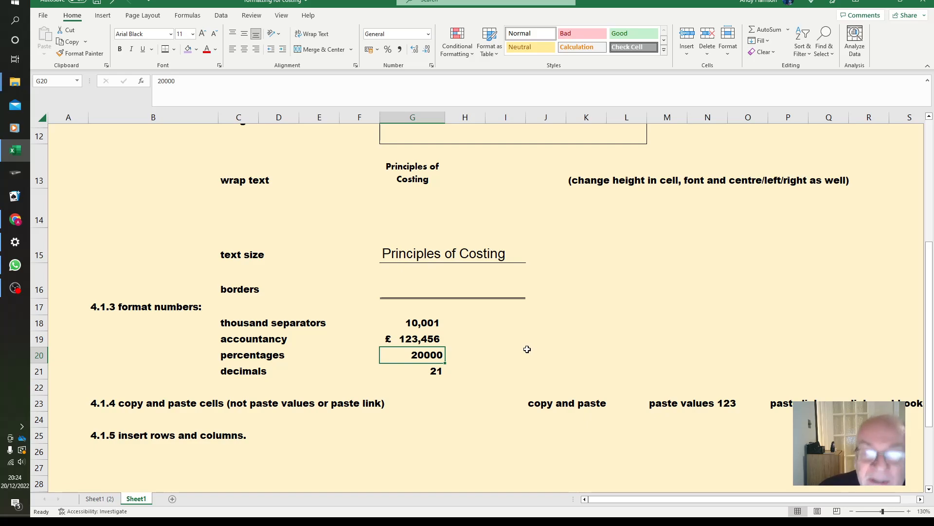
{"action": "left_click", "coordinate": [388, 51]}
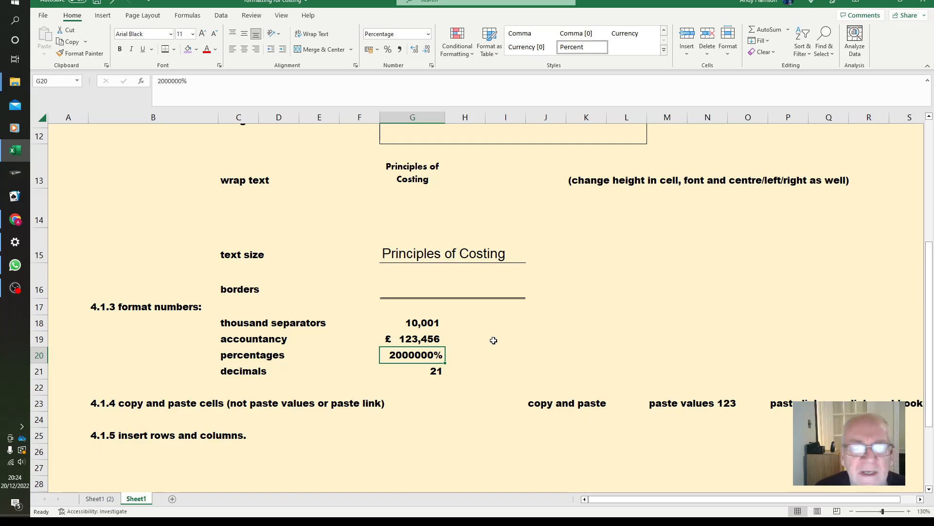
- Increase the number of decimals shown in G21 to six places
{"action": "left_click", "coordinate": [431, 374]}
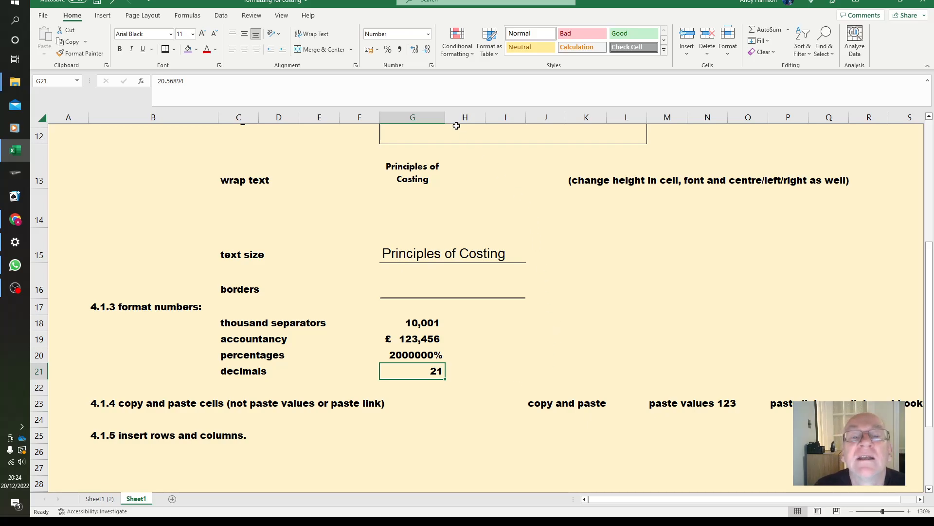
{"action": "left_click", "coordinate": [415, 50]}
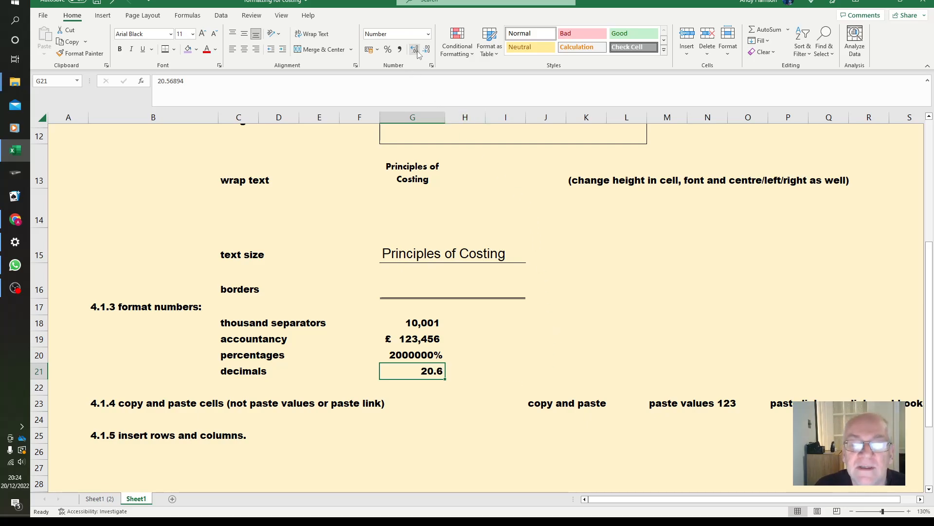
{"action": "left_click", "coordinate": [415, 50]}
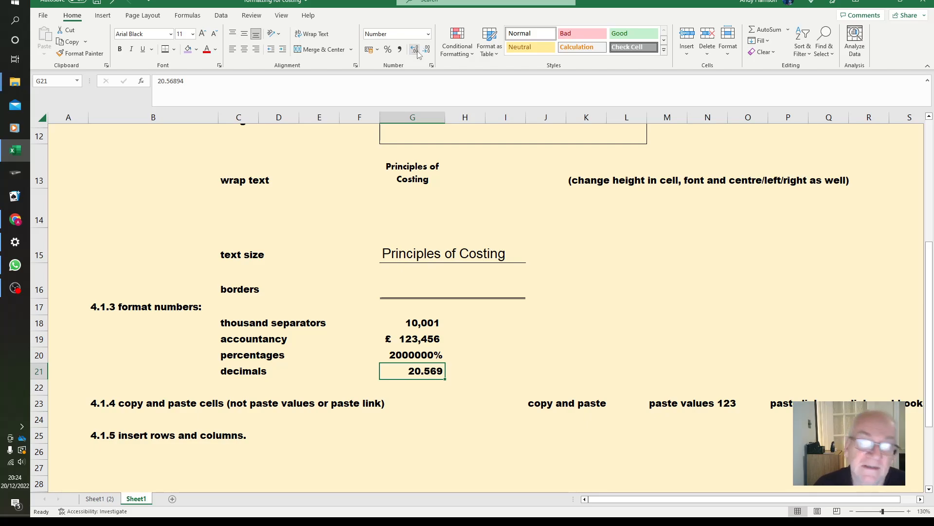
{"action": "left_click", "coordinate": [414, 50]}
{"action": "left_click", "coordinate": [414, 50]}
{"action": "left_click", "coordinate": [414, 50]}
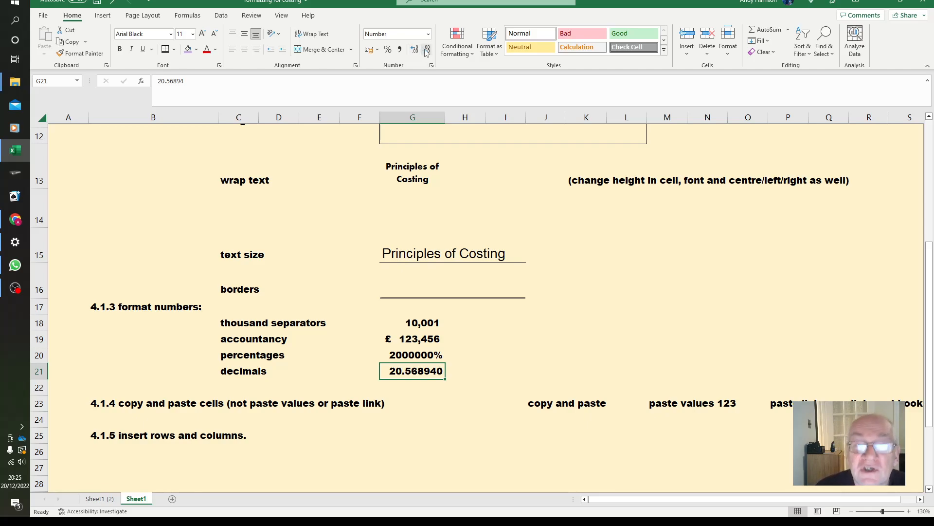
- Reduce the decimals shown in G21 to one place
{"action": "left_click", "coordinate": [425, 50]}
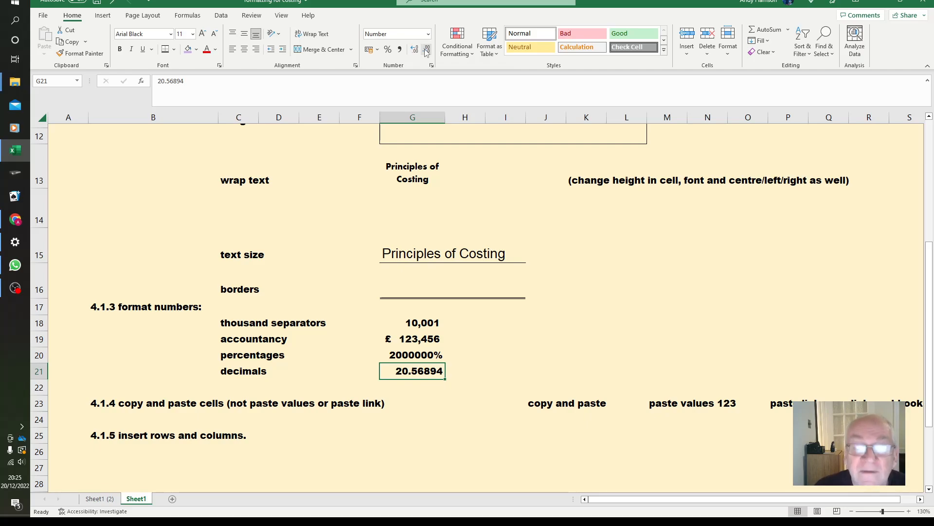
{"action": "left_click", "coordinate": [426, 50]}
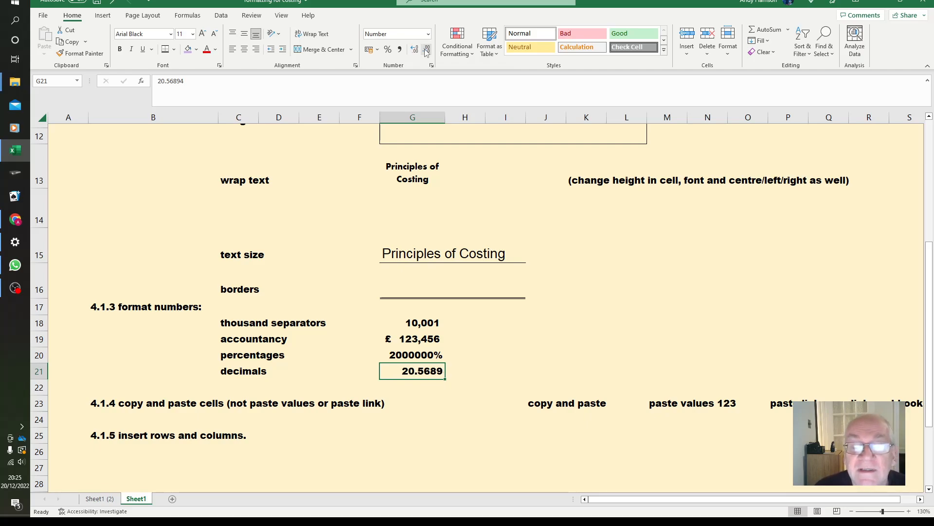
{"action": "left_click", "coordinate": [425, 51]}
{"action": "left_click", "coordinate": [425, 50]}
{"action": "left_click", "coordinate": [425, 50]}
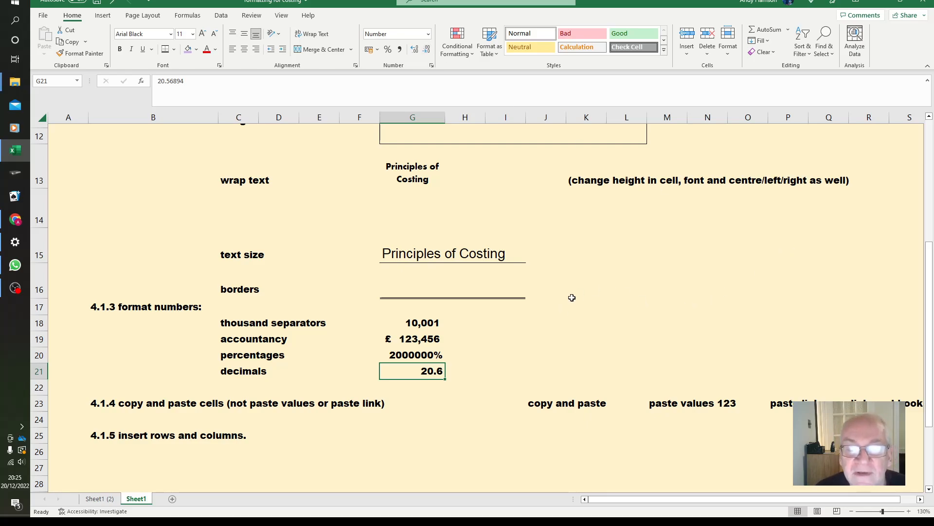
- Deselect G21 and narrow column H slightly to bring the copy and paste headings into view
{"action": "scroll", "coordinate": [572, 298], "scroll_direction": "down", "scroll_amount": 1}
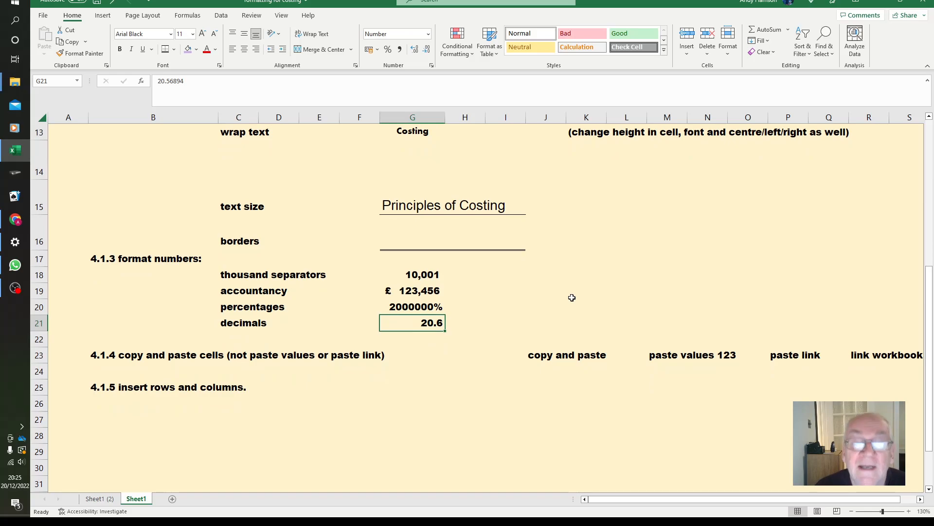
{"action": "left_click", "coordinate": [529, 435]}
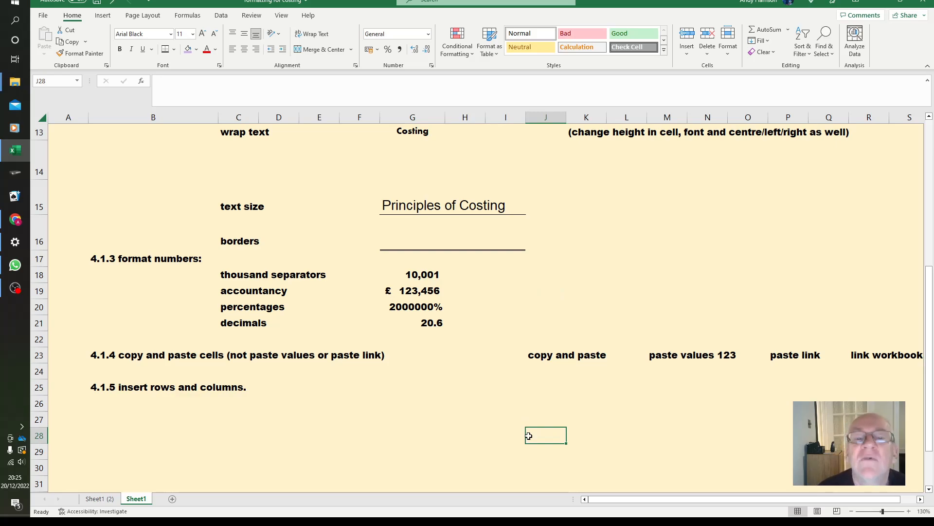
{"action": "left_click_drag", "start_coordinate": [485, 119], "coordinate": [475, 119]}
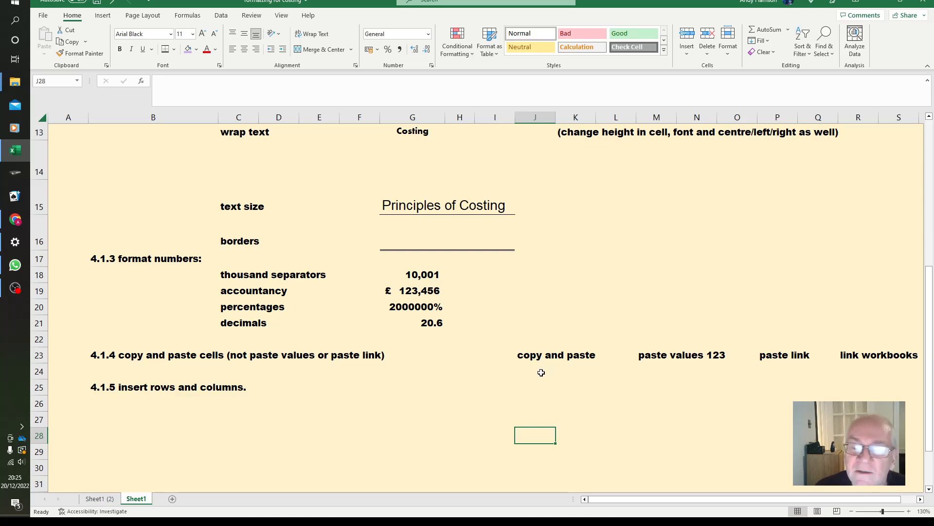
- Copy G18 and paste it normally into J24 under the copy and paste heading, widening column J to fit
{"action": "left_click", "coordinate": [418, 276]}
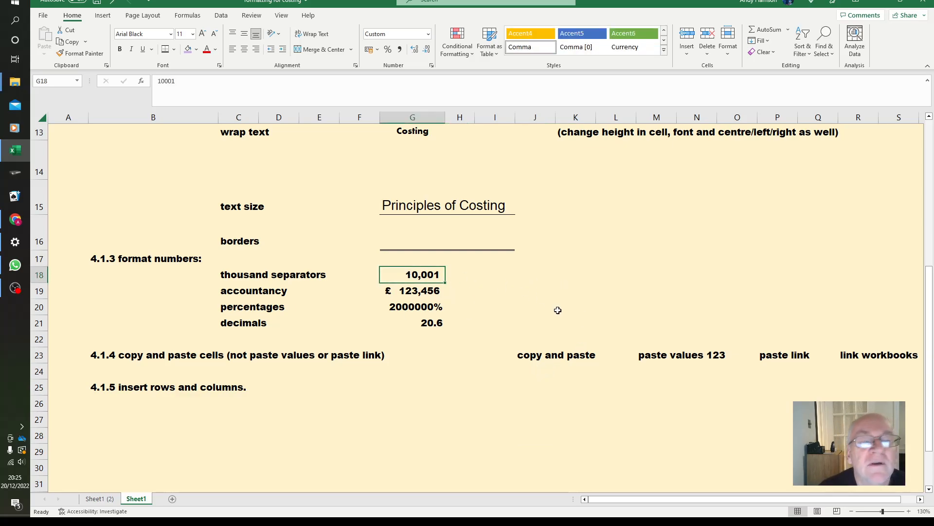
{"action": "right_click", "coordinate": [421, 275]}
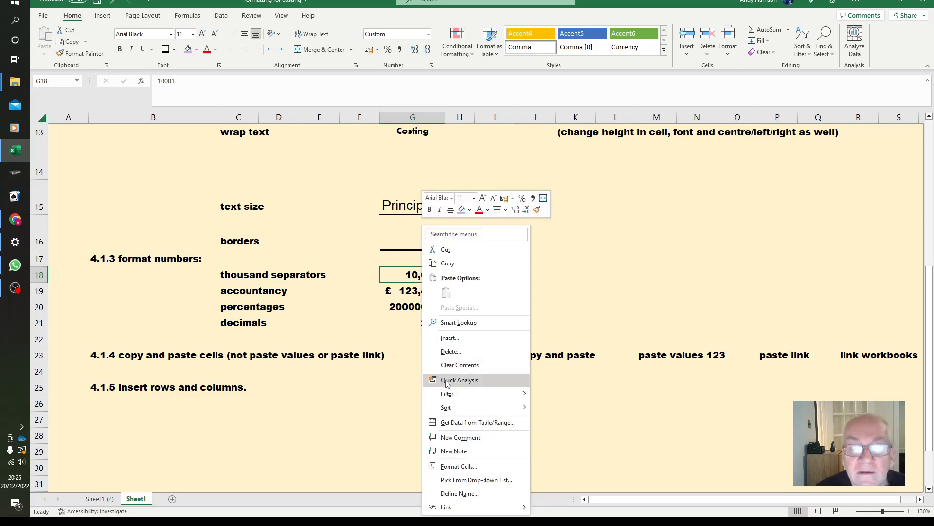
{"action": "key", "text": "Escape"}
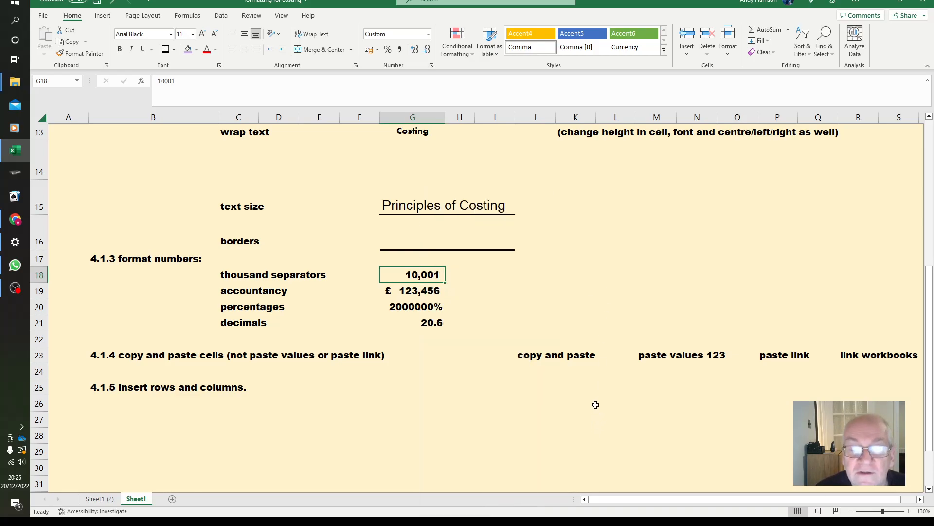
{"action": "key", "text": "ctrl+c"}
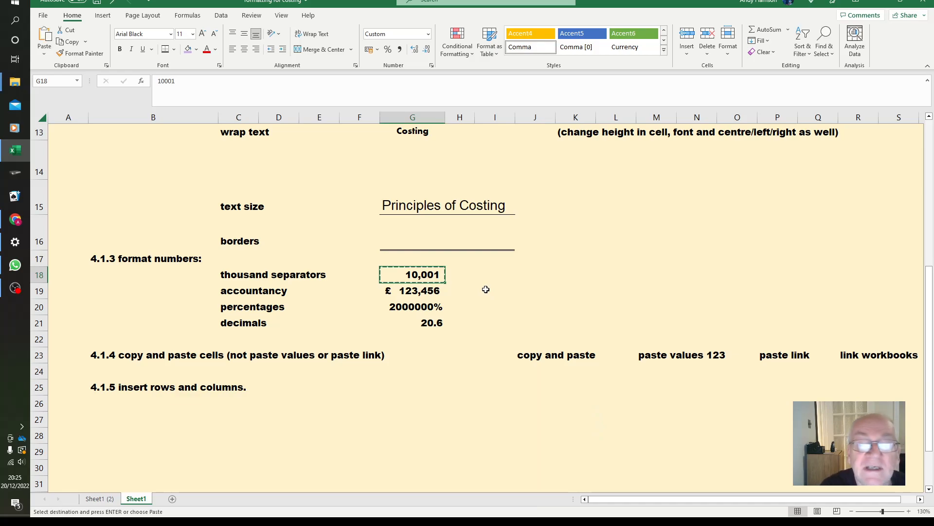
{"action": "left_click", "coordinate": [532, 366]}
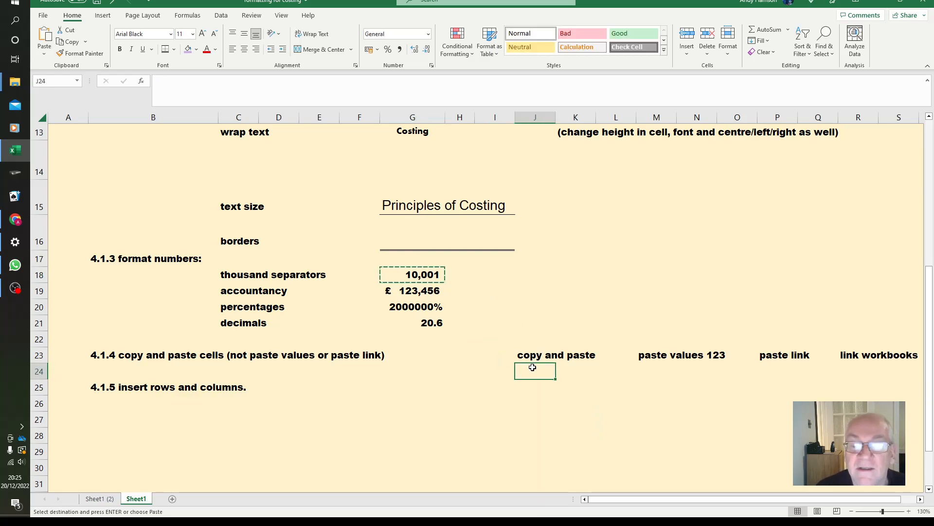
{"action": "right_click", "coordinate": [530, 373]}
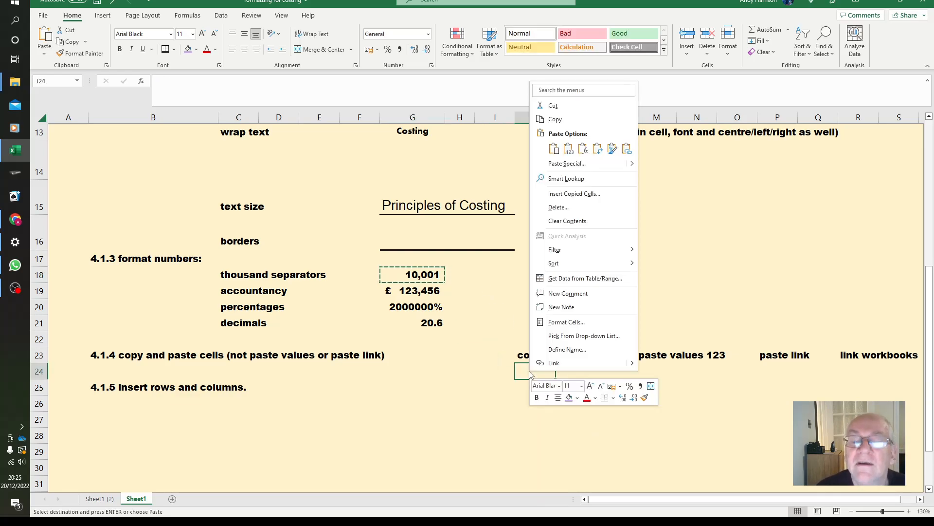
{"action": "left_click", "coordinate": [556, 151]}
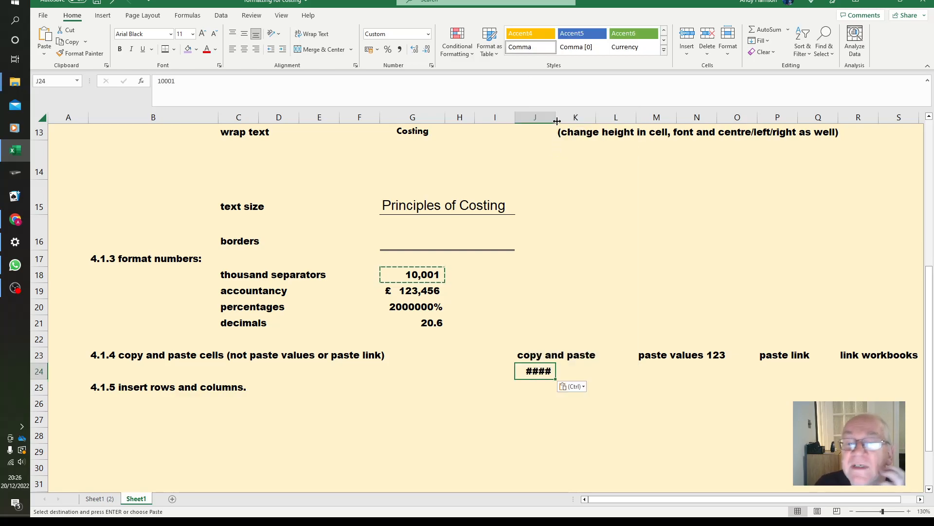
{"action": "left_click_drag", "start_coordinate": [557, 118], "coordinate": [568, 118]}
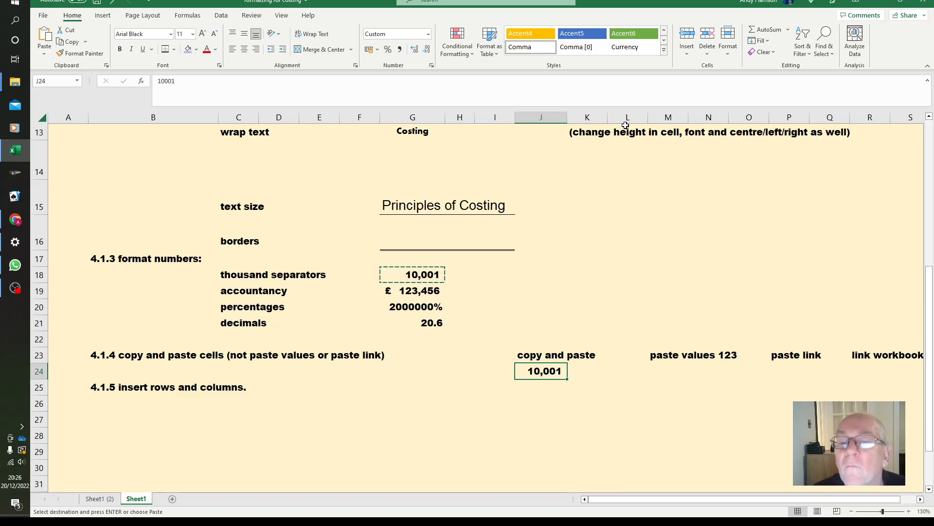
- Narrow column L and paste the copied G18 as values only into M24 under the paste values heading
{"action": "left_click_drag", "start_coordinate": [648, 120], "coordinate": [632, 119]}
{"action": "left_click", "coordinate": [644, 370]}
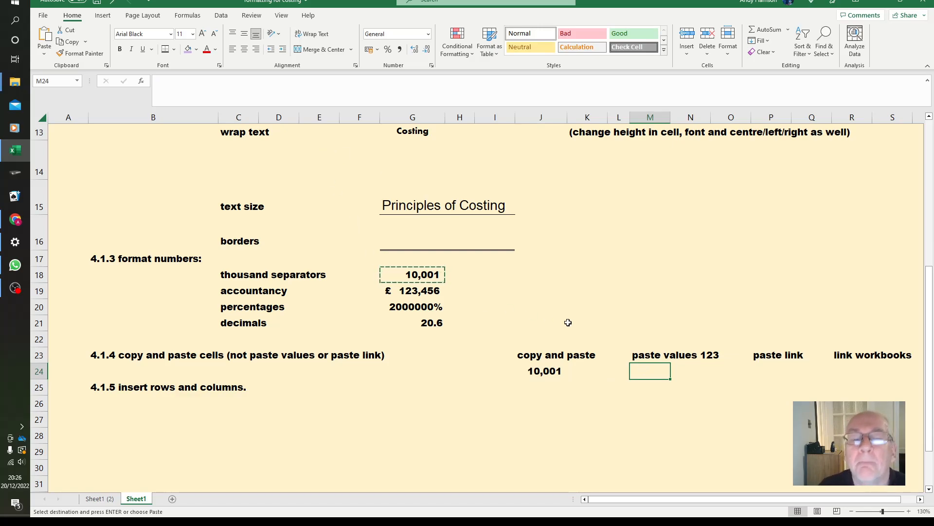
{"action": "right_click", "coordinate": [651, 375]}
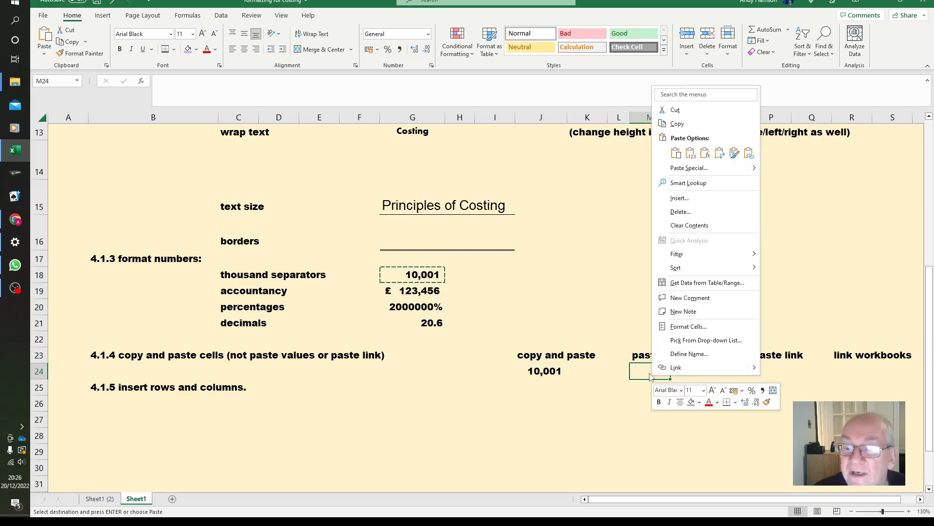
{"action": "left_click", "coordinate": [691, 154]}
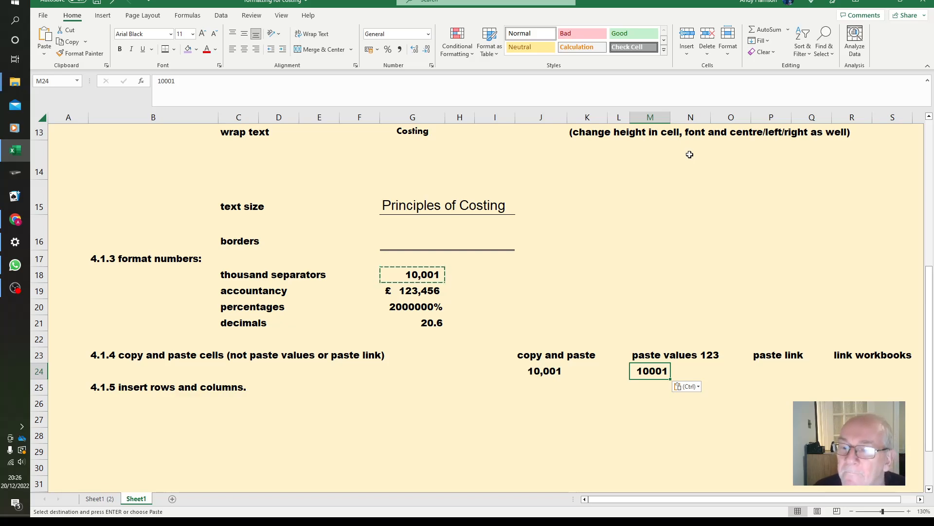
- Paste the copied G18 as a link into P24 under the paste link heading, and narrow column O
{"action": "left_click", "coordinate": [765, 370]}
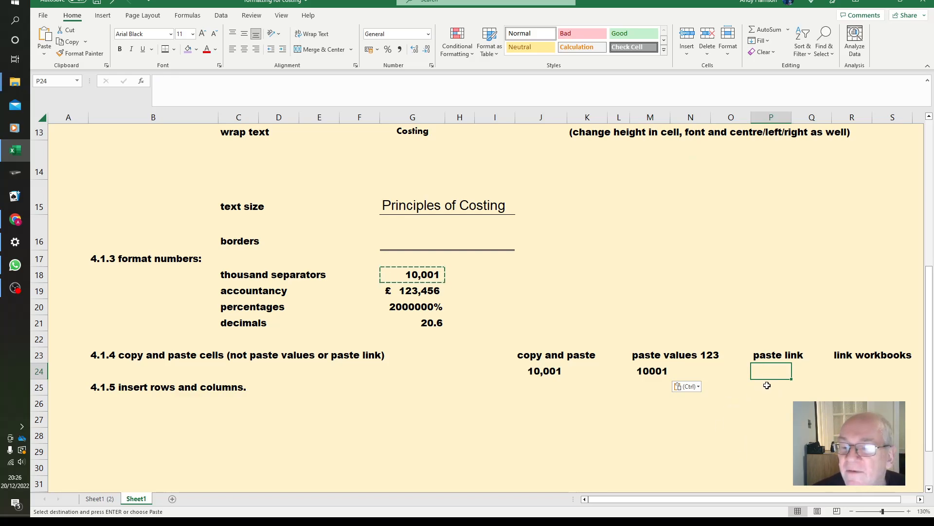
{"action": "right_click", "coordinate": [765, 368]}
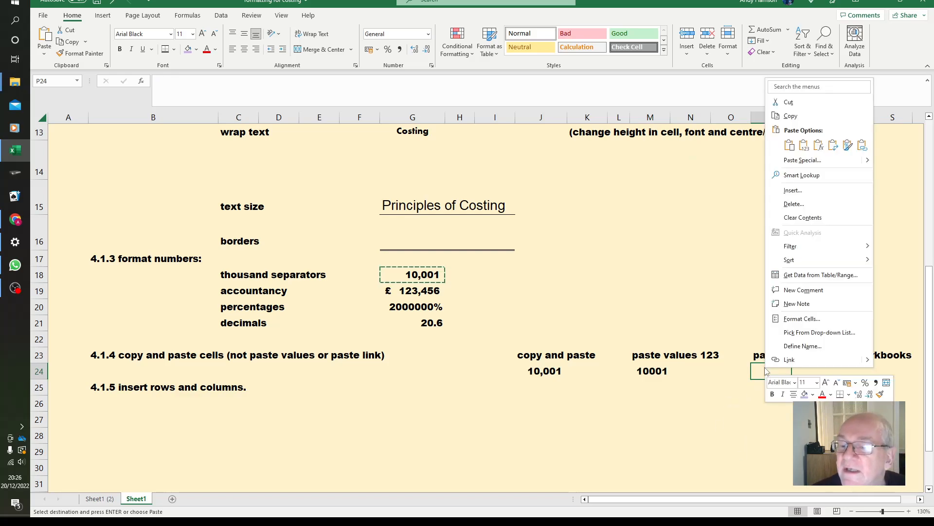
{"action": "left_click", "coordinate": [862, 145]}
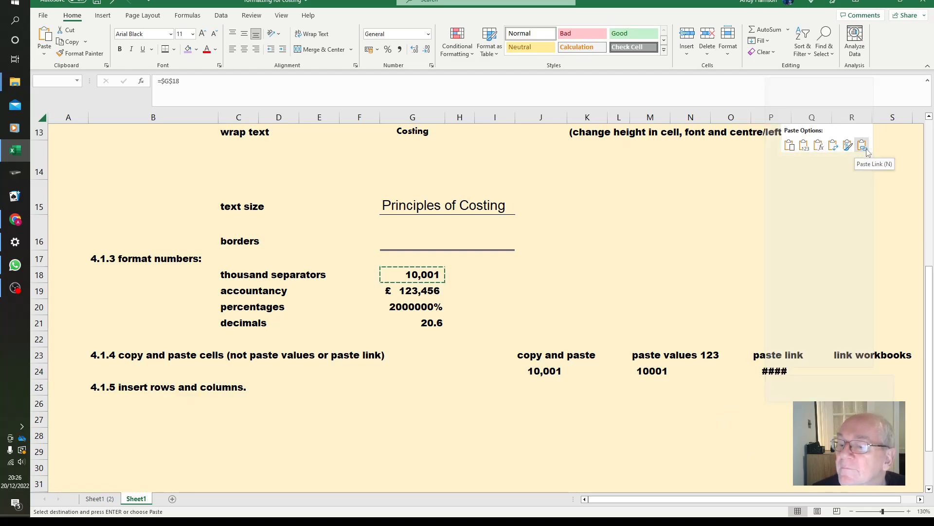
{"action": "left_click_drag", "start_coordinate": [792, 118], "coordinate": [727, 120]}
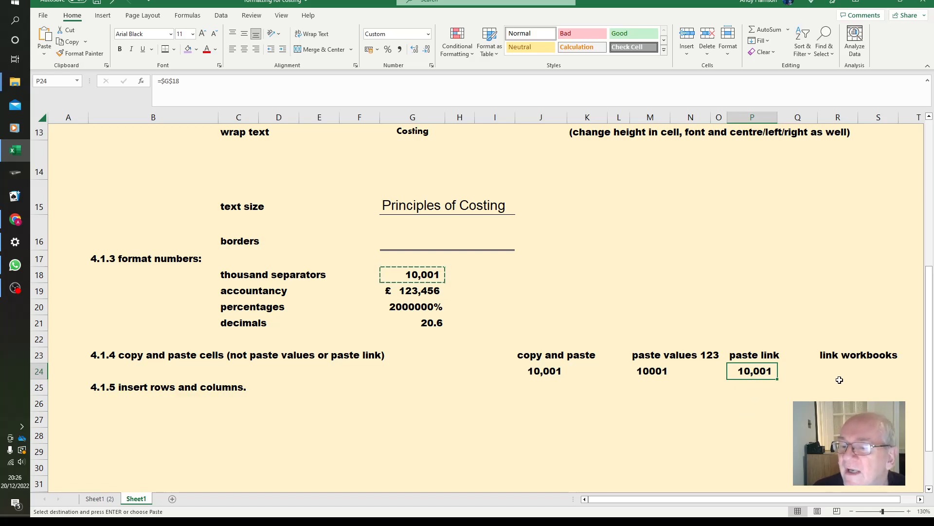
- Narrow column Q slightly and enter the formula =G18 in R24 under the link workbooks heading
{"action": "left_click", "coordinate": [827, 370]}
{"action": "left_click_drag", "start_coordinate": [817, 122], "coordinate": [807, 122]}
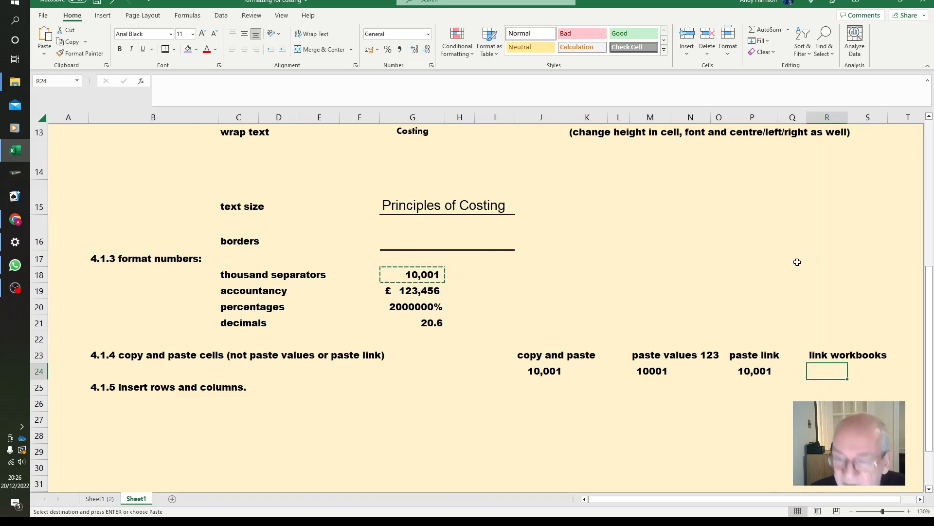
{"action": "type", "text": "="}
{"action": "left_click", "coordinate": [428, 276]}
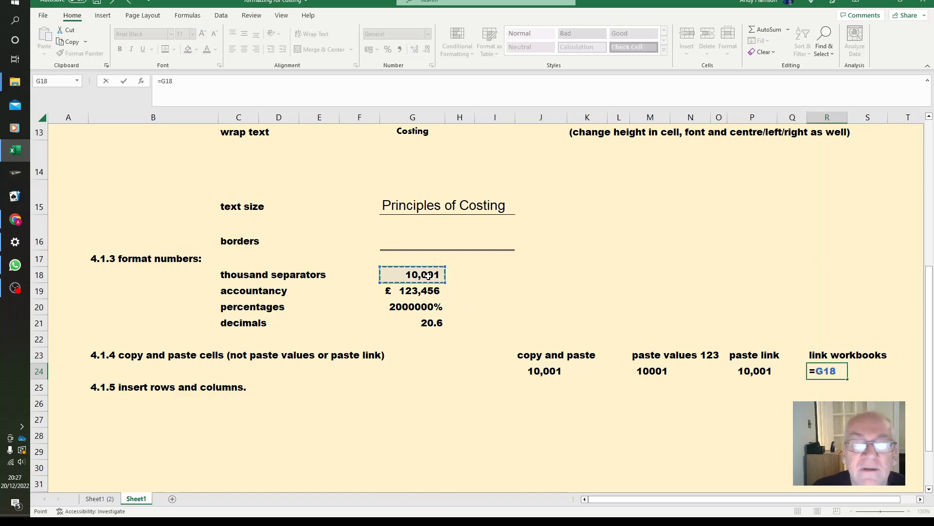
{"action": "key", "text": "Return"}
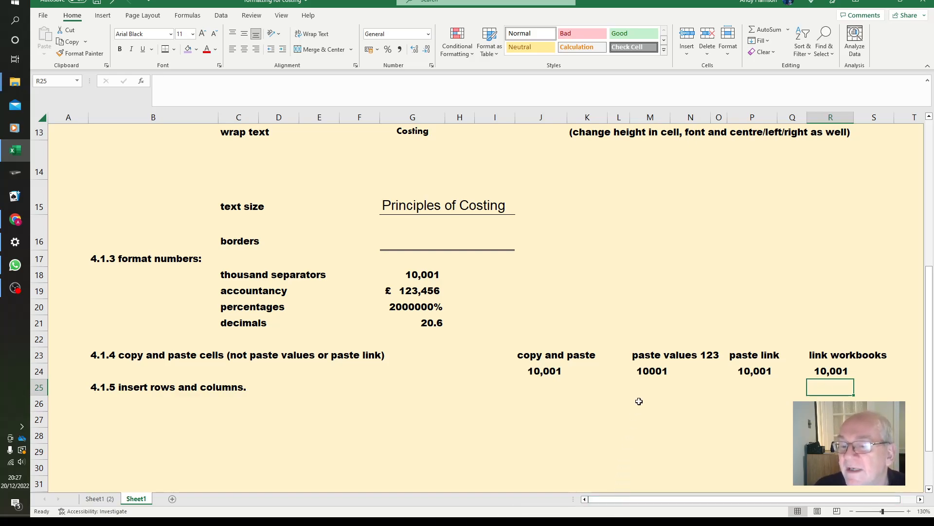
- Change the thousand separators value in G18 to 100250 and widen columns P and R to fit the linked numbers
{"action": "left_click", "coordinate": [421, 272]}
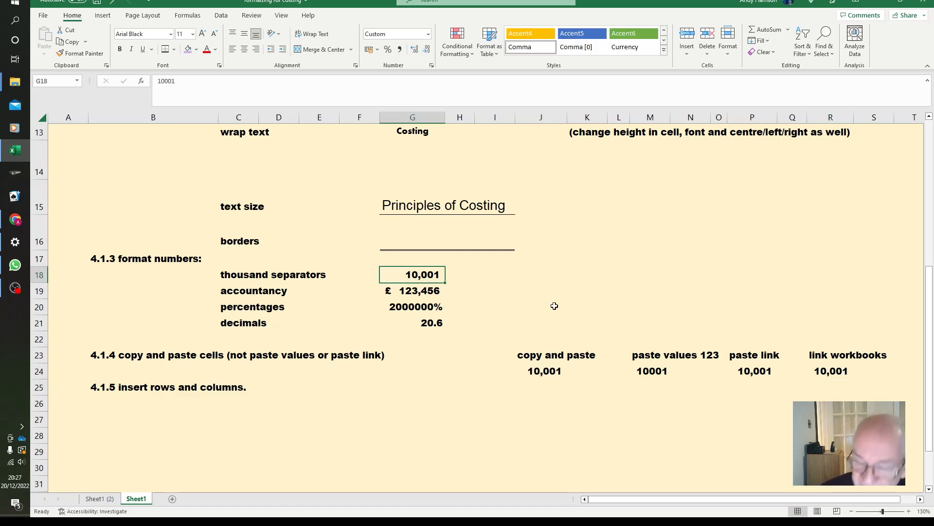
{"action": "type", "text": "10"}
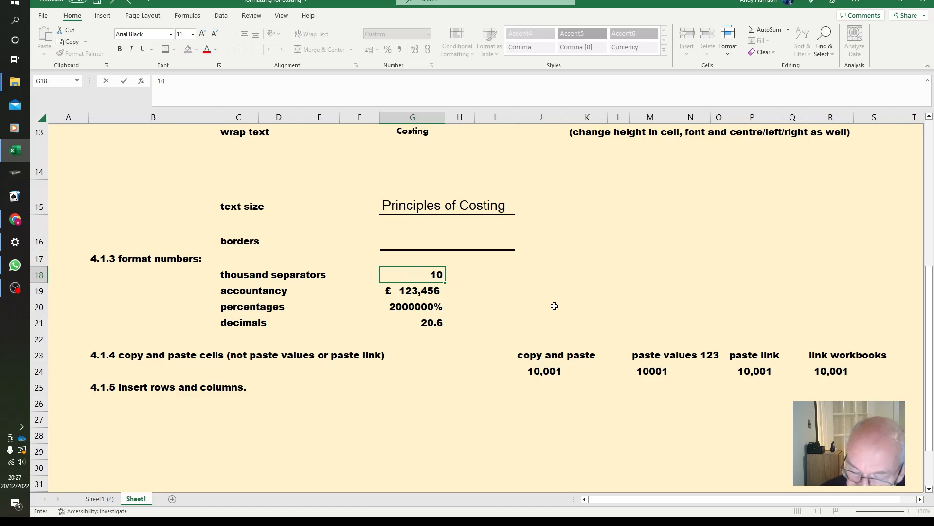
{"action": "type", "text": "0250"}
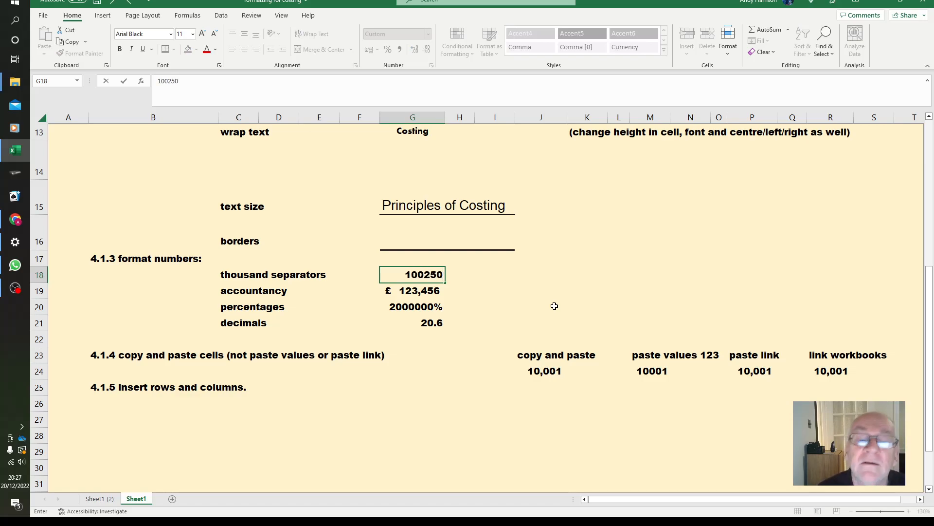
{"action": "key", "text": "Return"}
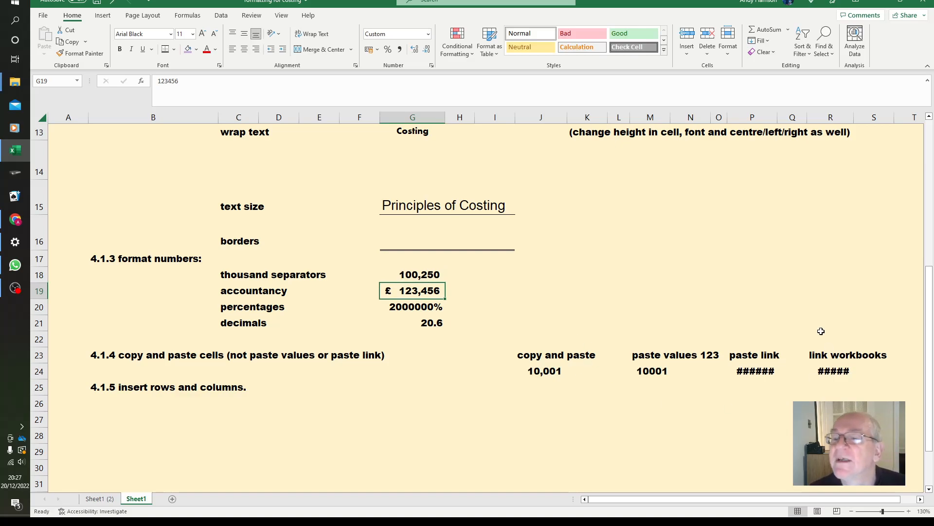
{"action": "left_click_drag", "start_coordinate": [776, 118], "coordinate": [785, 117]}
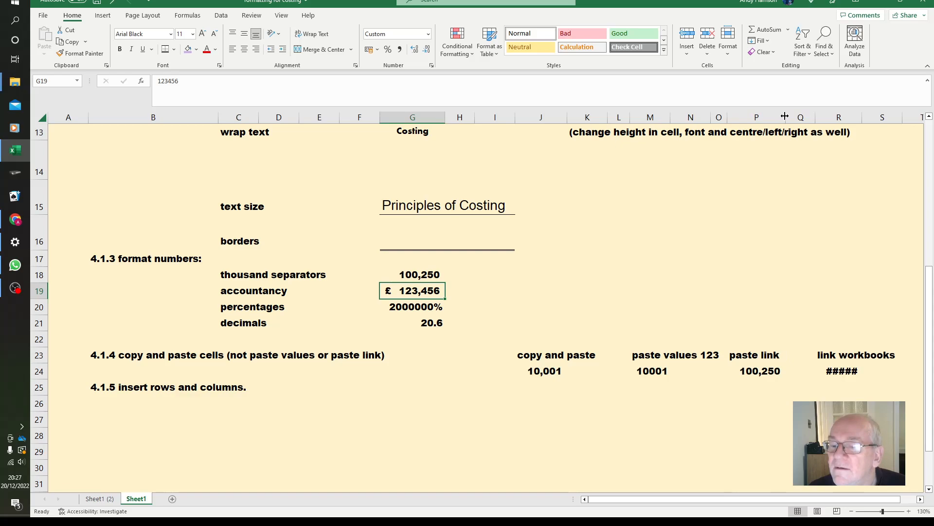
{"action": "left_click_drag", "start_coordinate": [862, 118], "coordinate": [871, 119]}
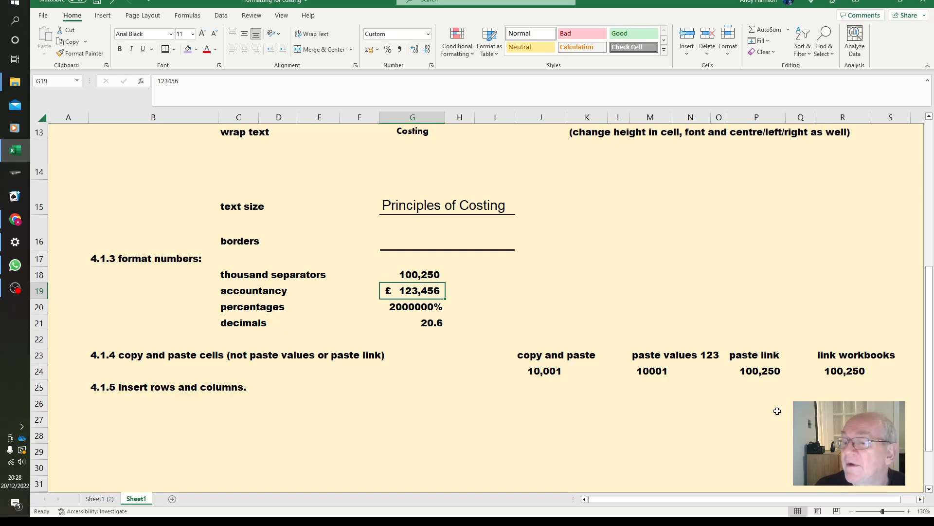
- Insert a row above row 14, inspecting the formulas of the paste link and link workbooks cells before and after the insertion
{"action": "left_click", "coordinate": [753, 371]}
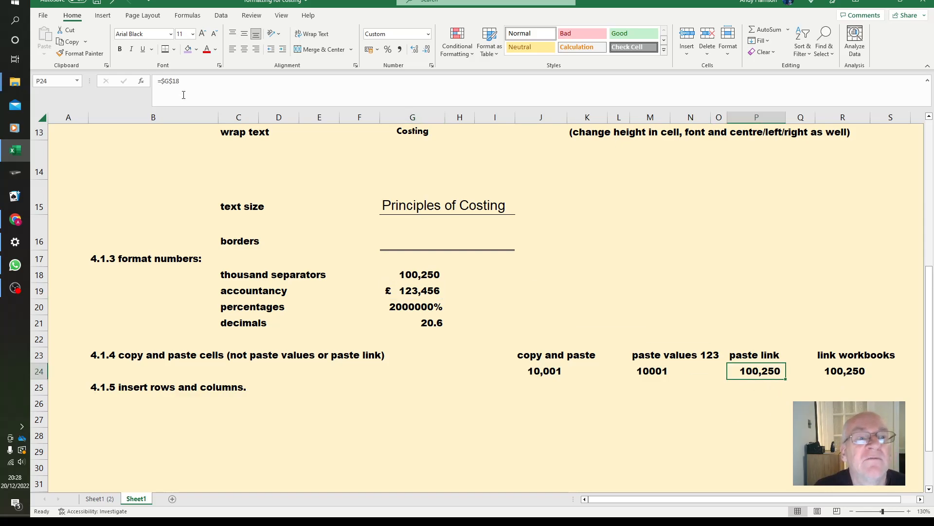
{"action": "left_click", "coordinate": [845, 371]}
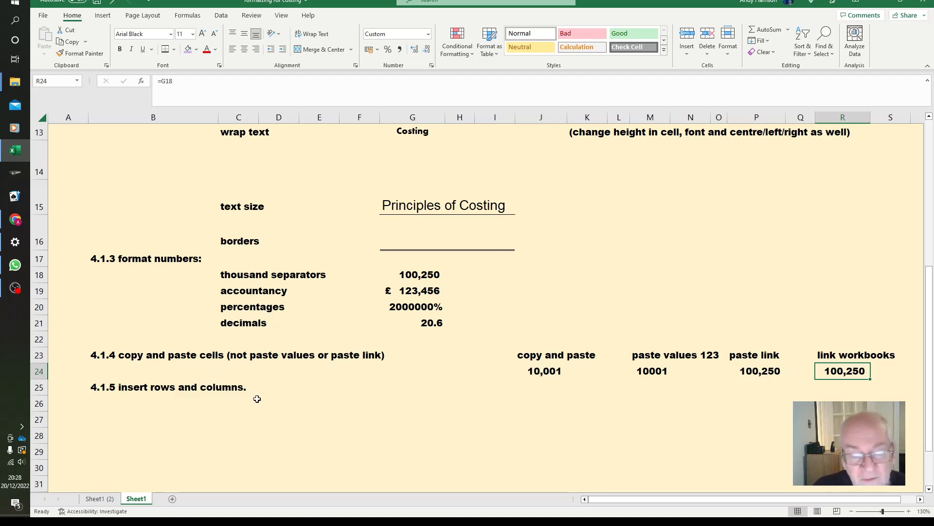
{"action": "left_click", "coordinate": [39, 168]}
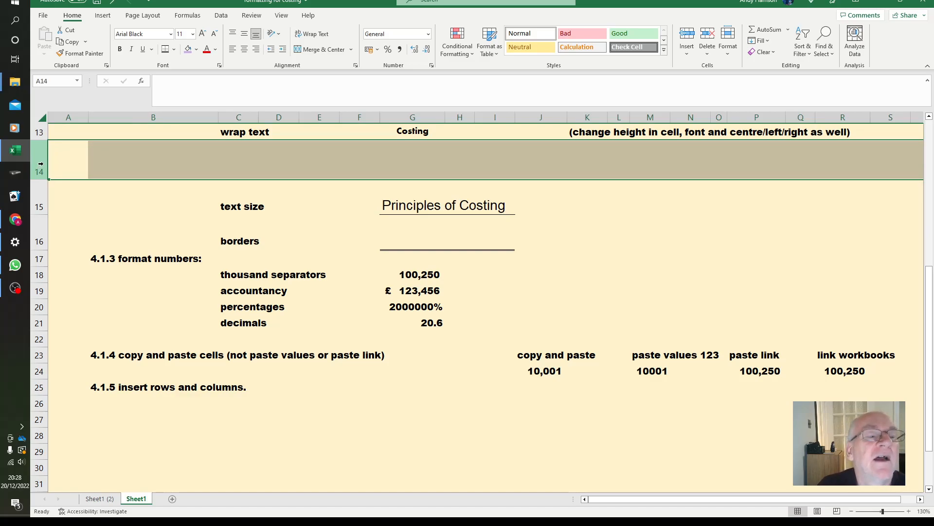
{"action": "right_click", "coordinate": [59, 162]}
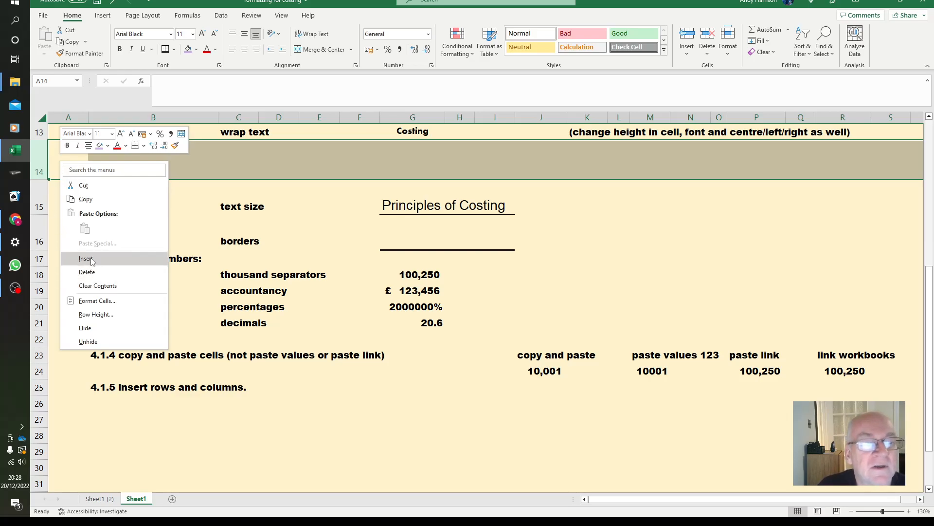
{"action": "left_click", "coordinate": [92, 262]}
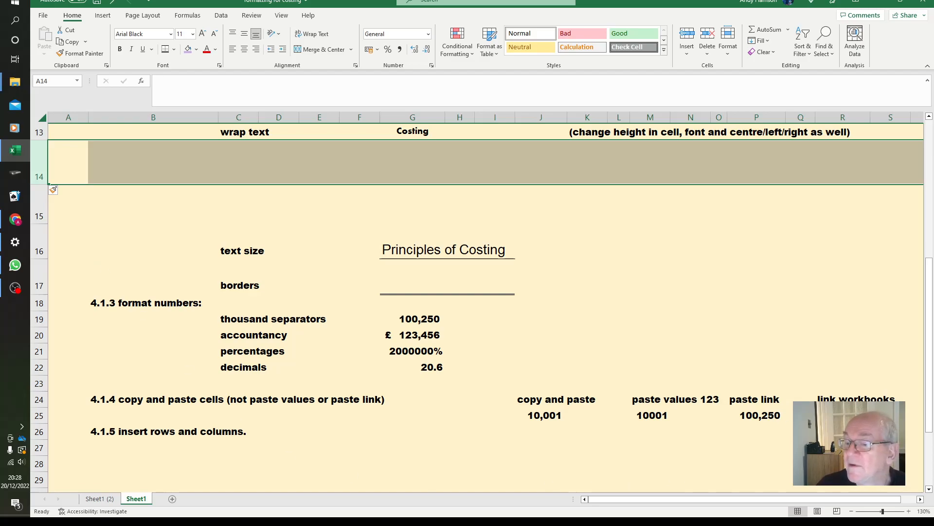
{"action": "left_click", "coordinate": [767, 416]}
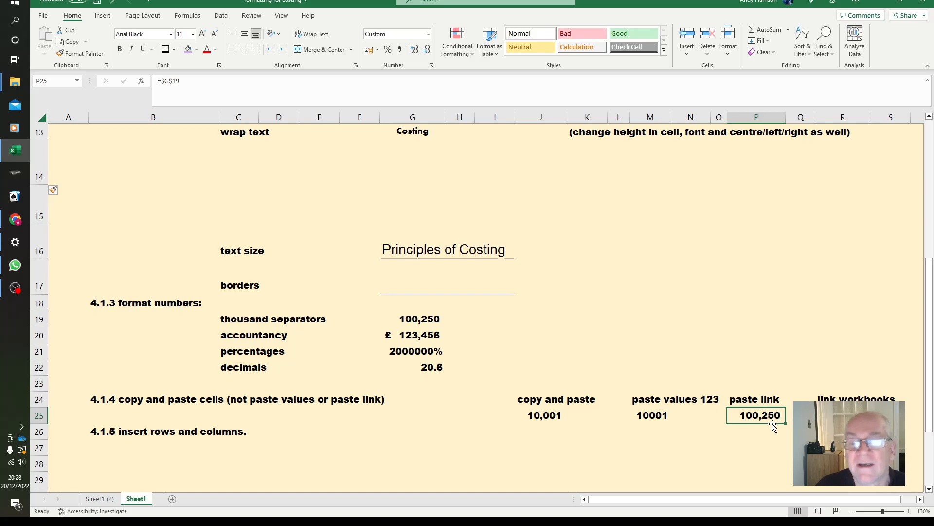
{"action": "left_click", "coordinate": [841, 417]}
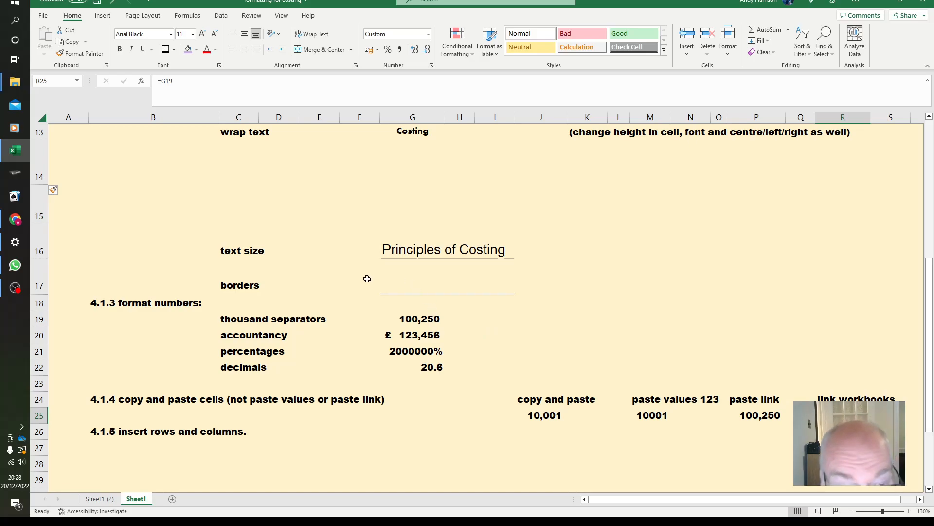
- Insert an entire row at cell C14 using the cell insert options, and deselect the cell
{"action": "right_click", "coordinate": [243, 167]}
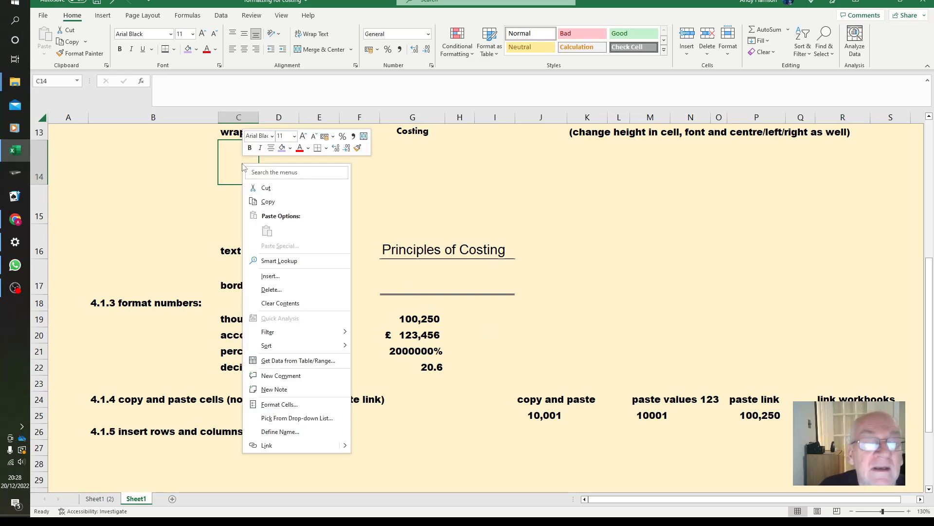
{"action": "left_click", "coordinate": [274, 278]}
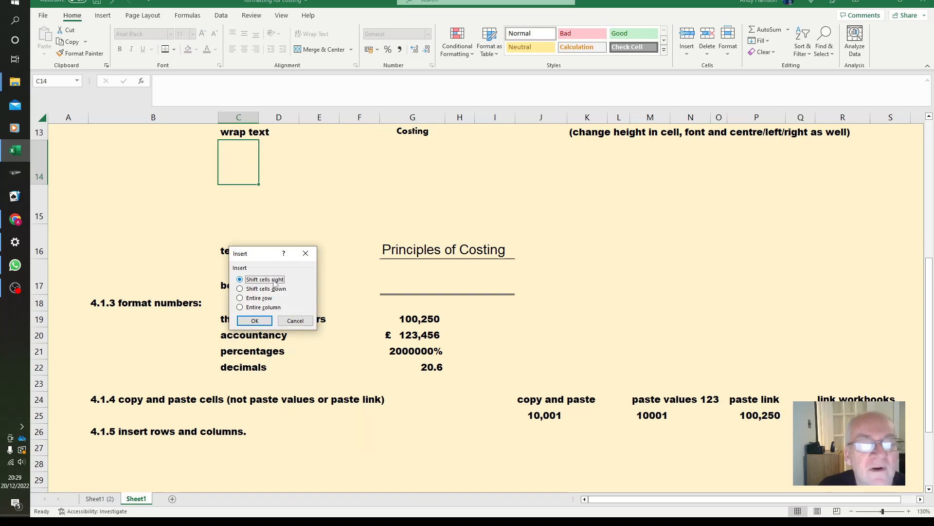
{"action": "left_click", "coordinate": [260, 298]}
{"action": "left_click", "coordinate": [254, 320]}
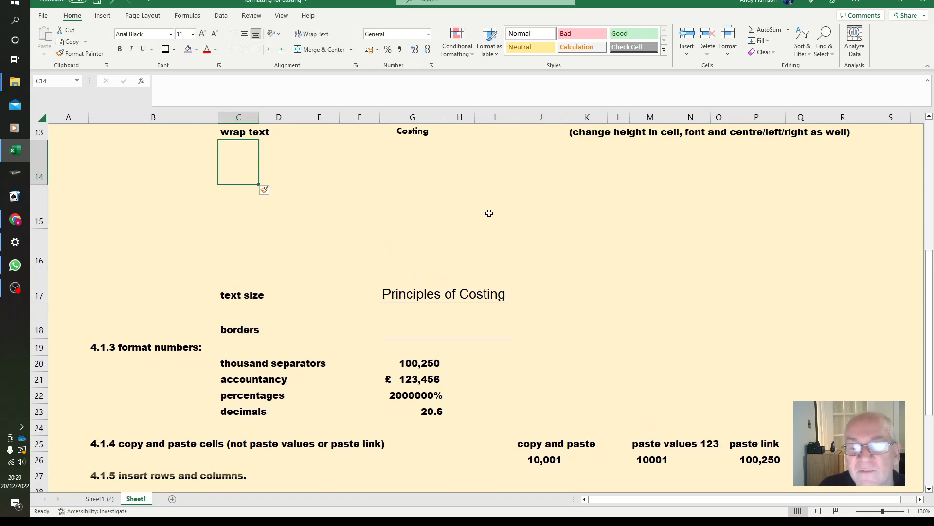
{"action": "left_click", "coordinate": [575, 273]}
- Insert a new column in front of column E using the whole-column selection
{"action": "scroll", "coordinate": [574, 241], "scroll_direction": "down", "scroll_amount": 2}
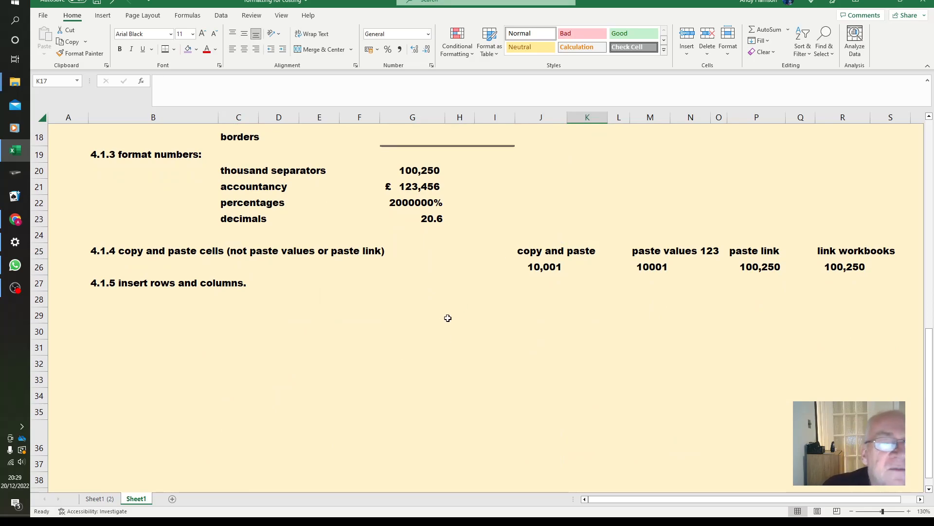
{"action": "scroll", "coordinate": [454, 327], "scroll_direction": "up", "scroll_amount": 1}
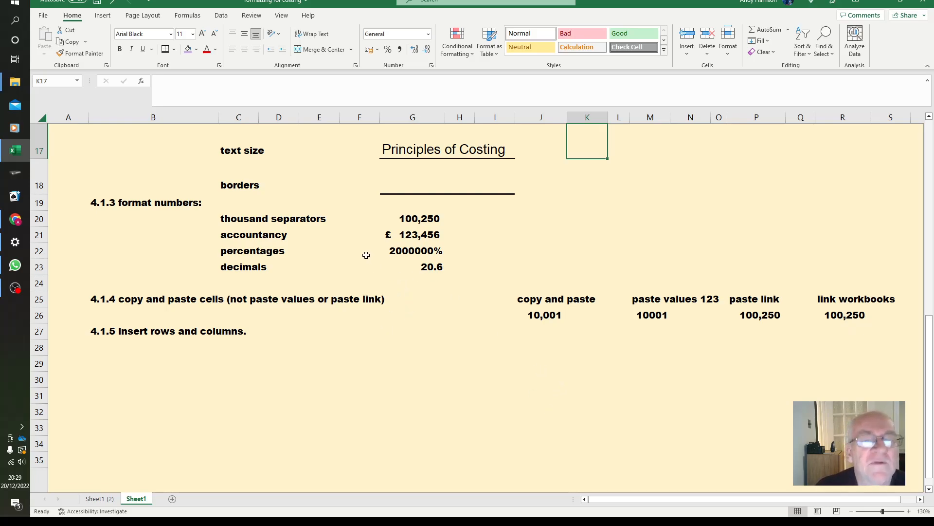
{"action": "left_click", "coordinate": [328, 116]}
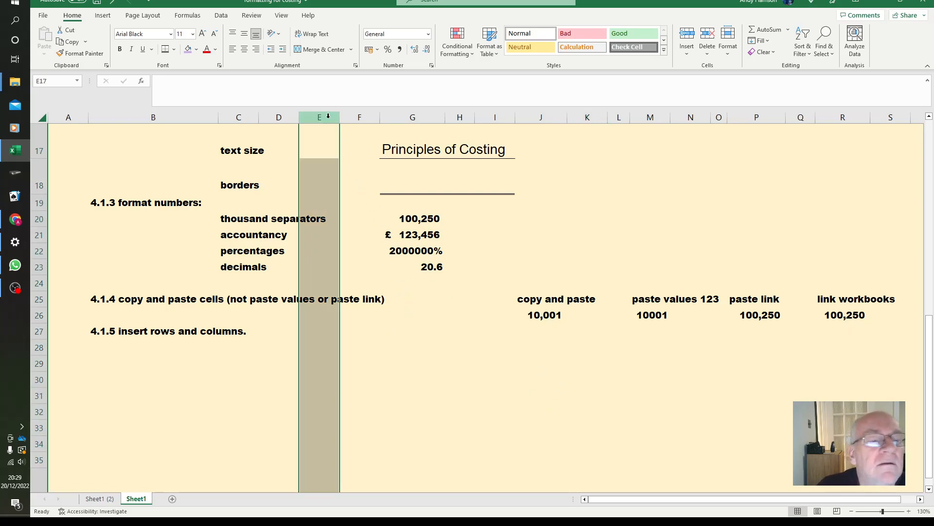
{"action": "right_click", "coordinate": [328, 117]}
{"action": "left_click", "coordinate": [381, 215]}
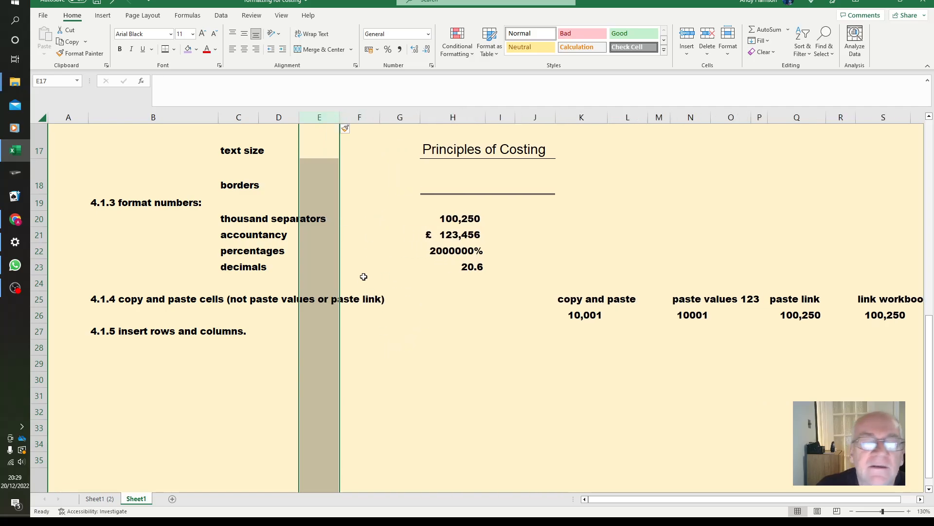
{"action": "left_click", "coordinate": [345, 228]}
- Insert an entire column at cell F26 using the cell insert options, and deselect the cell
{"action": "left_click", "coordinate": [363, 321]}
{"action": "right_click", "coordinate": [363, 320]}
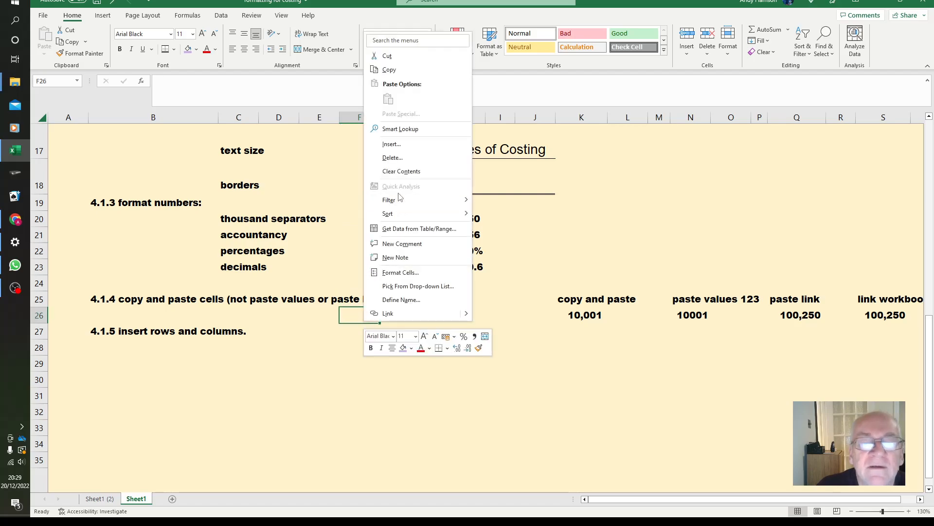
{"action": "left_click", "coordinate": [392, 145]}
{"action": "left_click", "coordinate": [393, 175]}
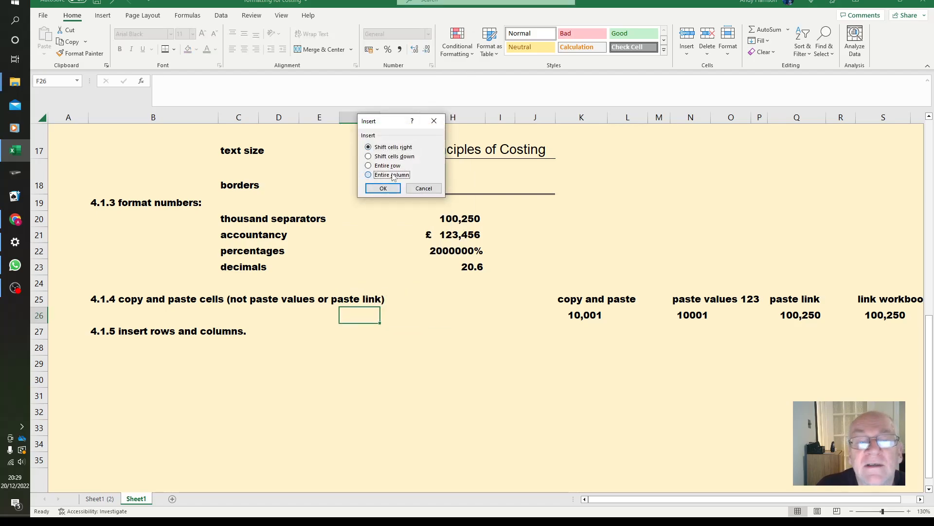
{"action": "left_click", "coordinate": [384, 188]}
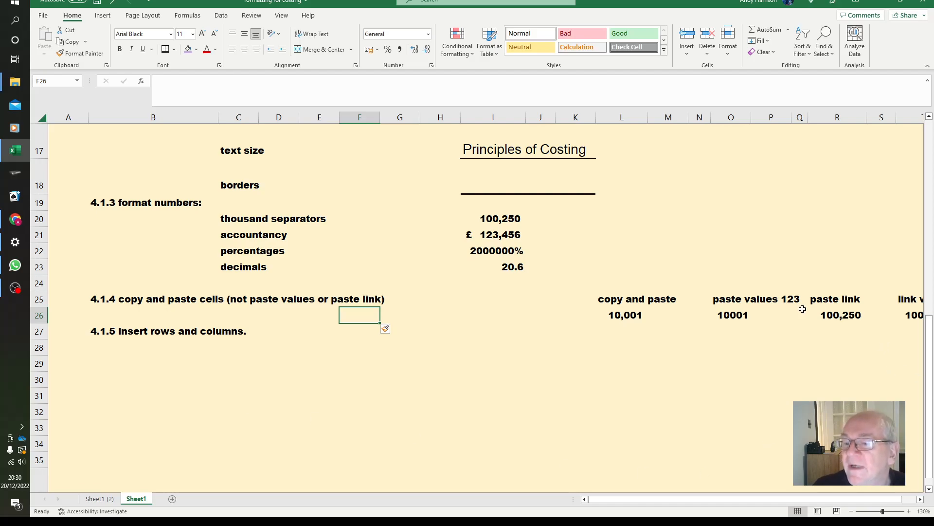
{"action": "left_click", "coordinate": [315, 399]}
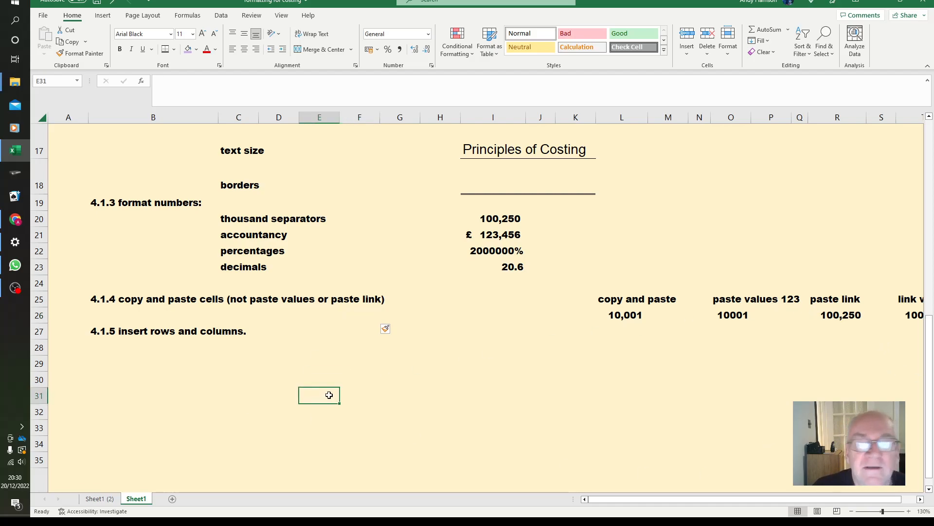
{"action": "scroll", "coordinate": [539, 439], "scroll_direction": "up", "scroll_amount": 2}
{"action": "scroll", "coordinate": [538, 440], "scroll_direction": "up", "scroll_amount": 4}
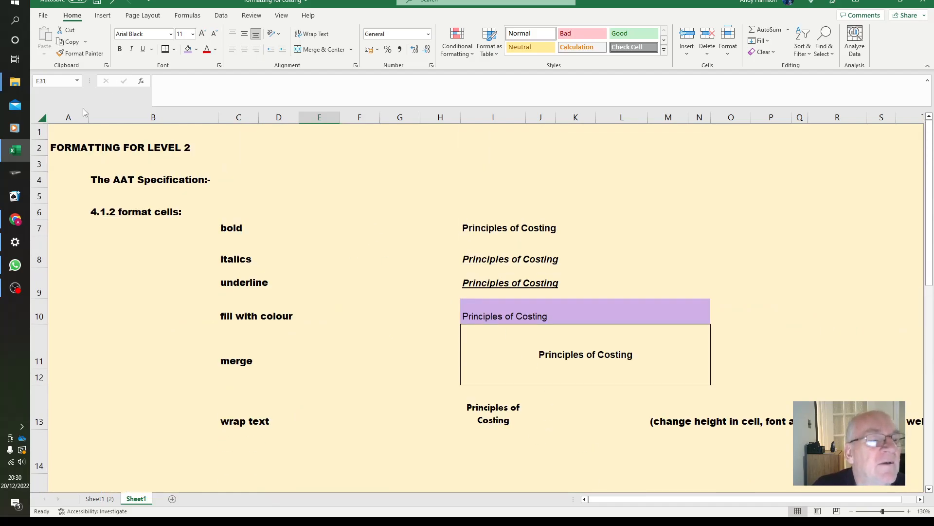
{"action": "left_click", "coordinate": [19, 295]}
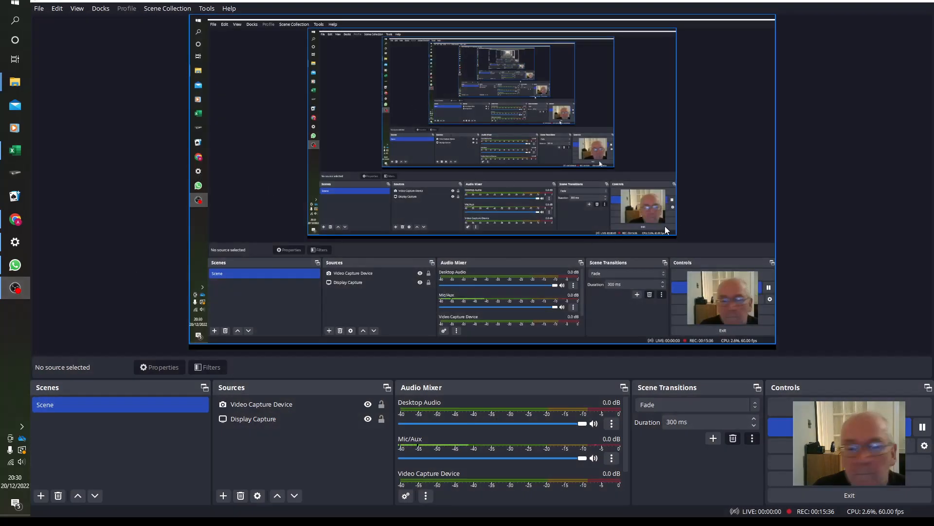